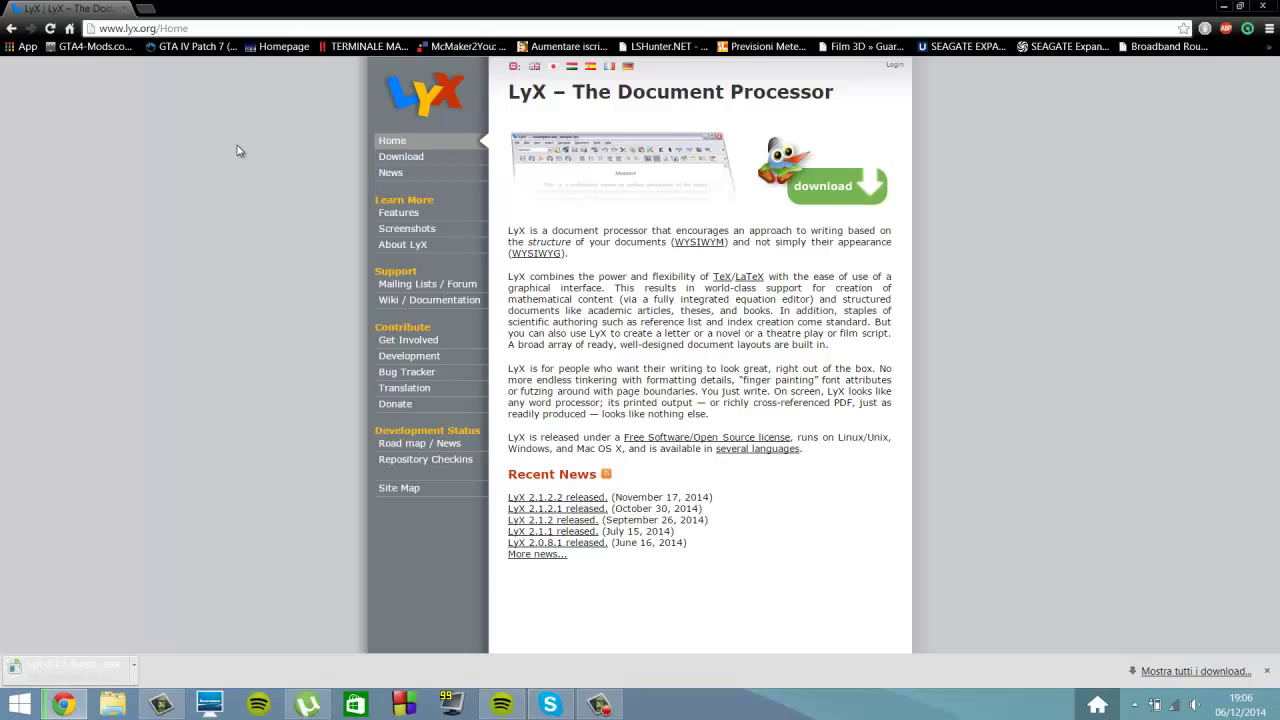
{"action": "left_click", "coordinate": [600, 705]}
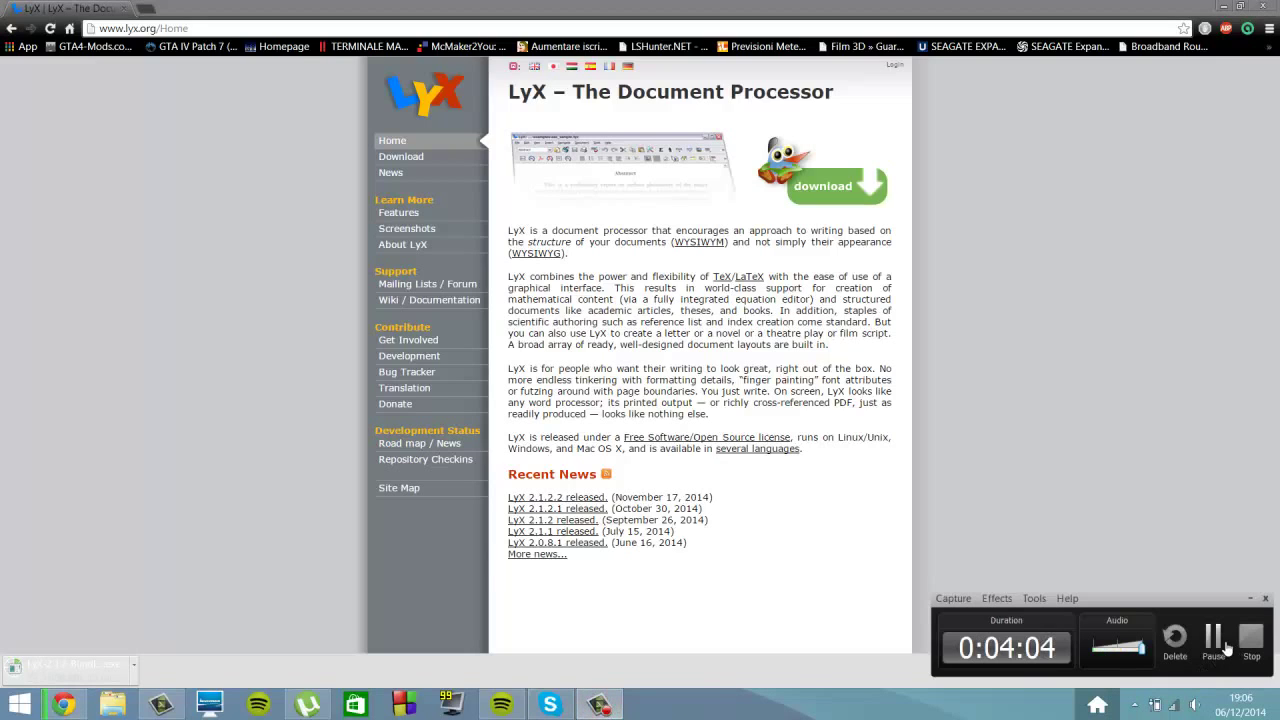
{"action": "left_click", "coordinate": [1213, 642]}
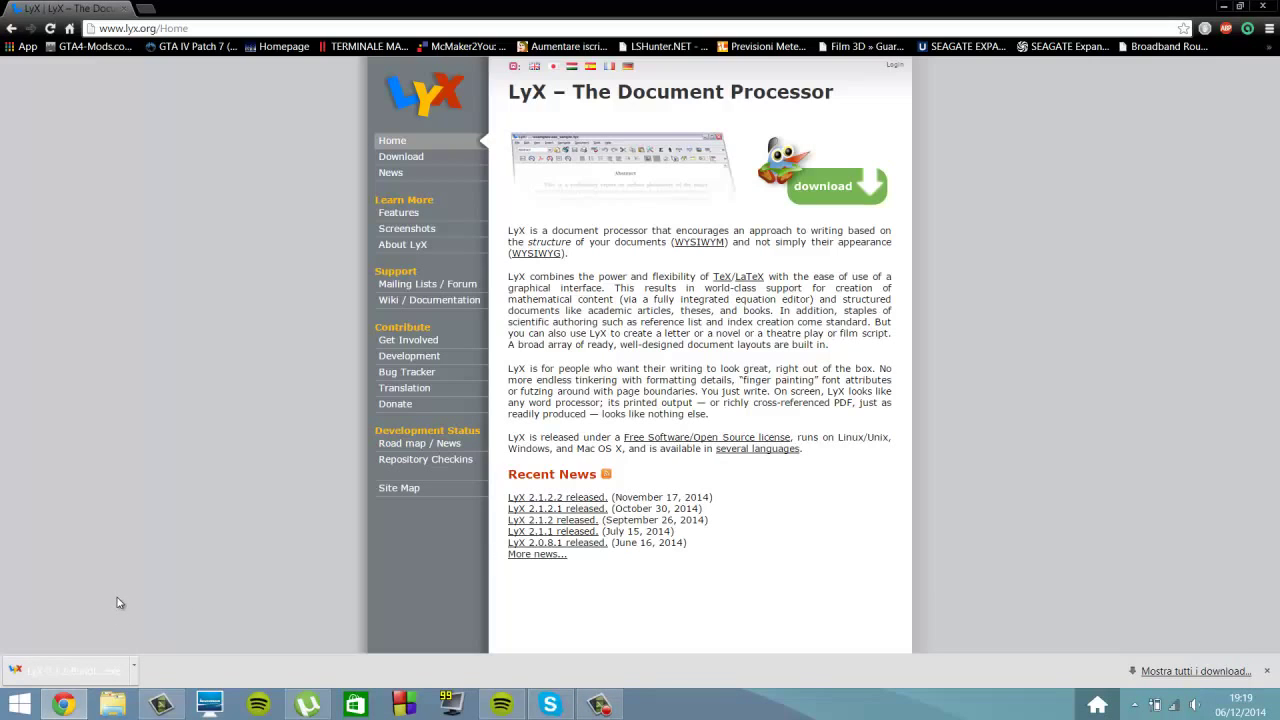
Launch the downloaded LyX 2.1.2 installer, clear the browser from view and proceed to the licence agreement.
{"action": "left_click", "coordinate": [70, 667]}
{"action": "left_click", "coordinate": [1225, 7]}
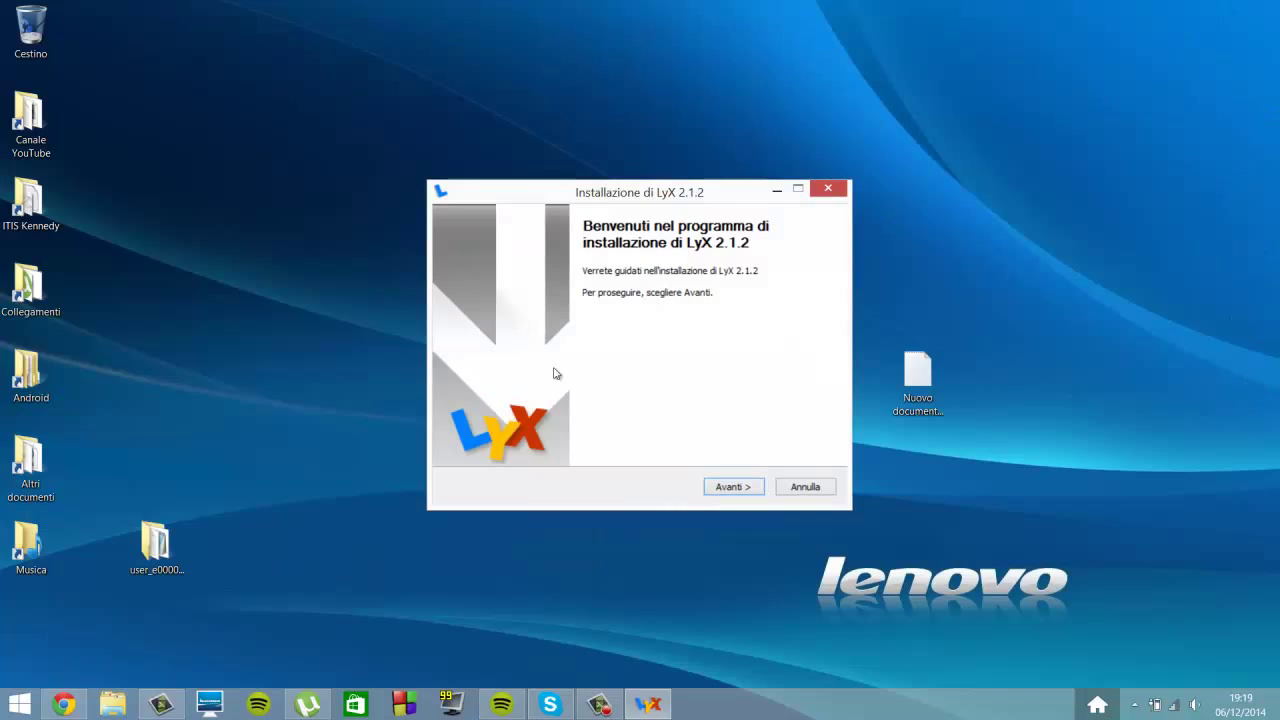
{"action": "left_click", "coordinate": [737, 489]}
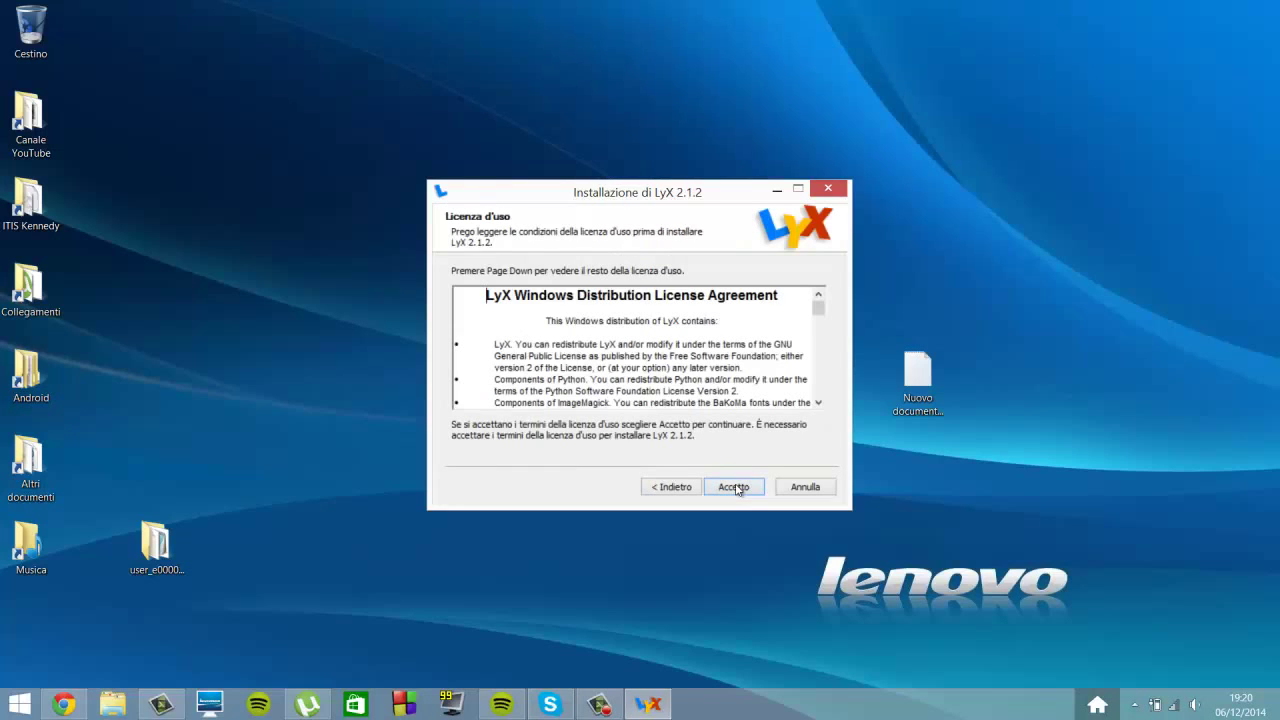
Accept the LyX licence and keep the installation for all users in C:\Program Files (x86)\LyX 2.1.
{"action": "left_click_drag", "start_coordinate": [819, 311], "coordinate": [819, 388]}
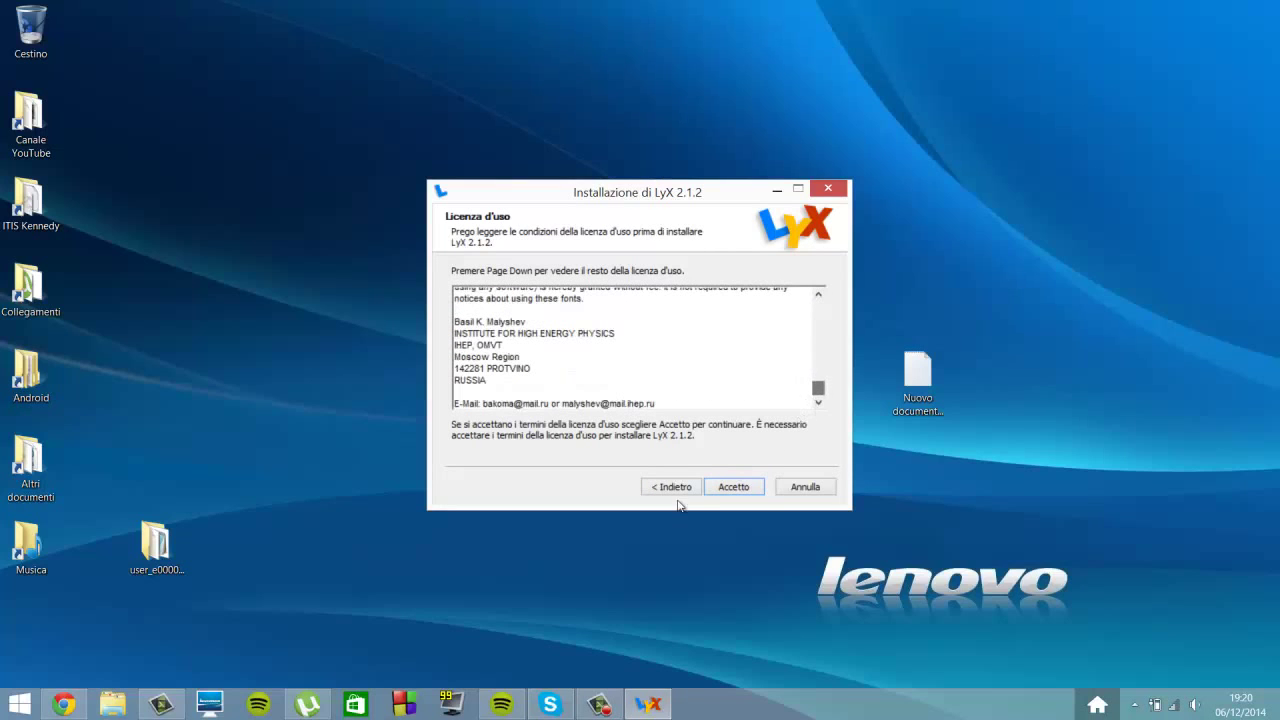
{"action": "left_click", "coordinate": [731, 486]}
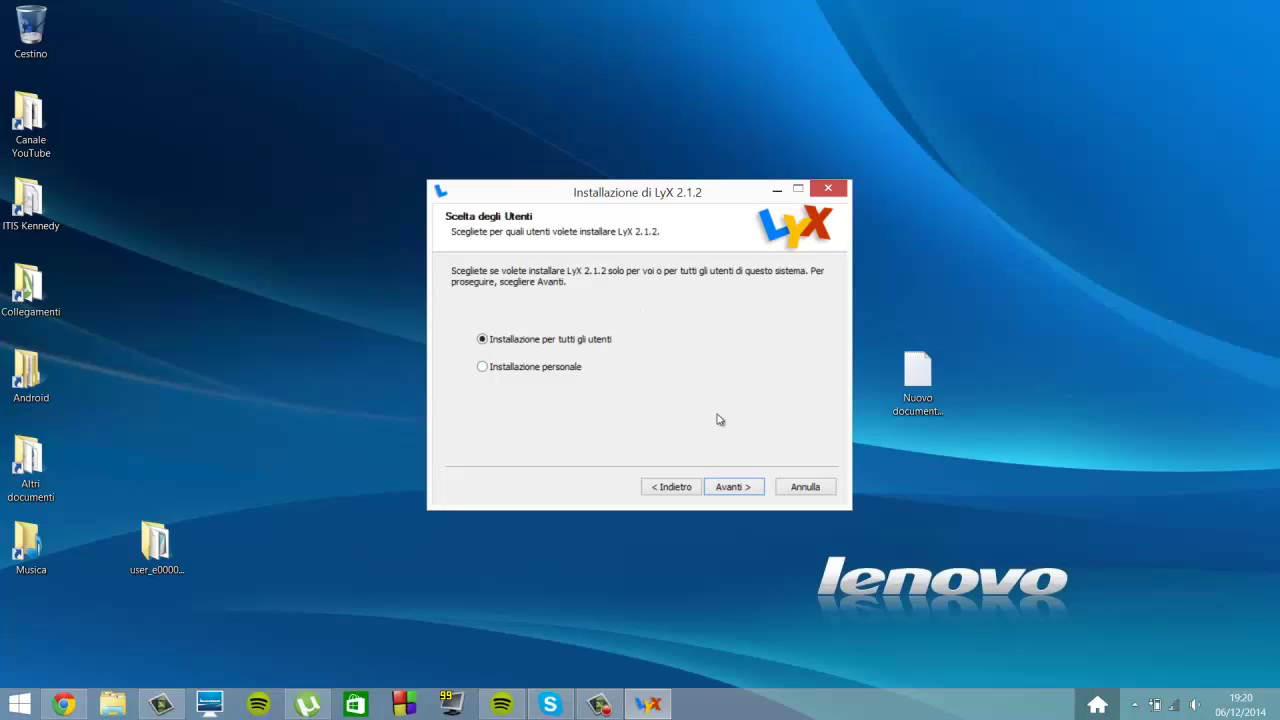
{"action": "left_click", "coordinate": [743, 488]}
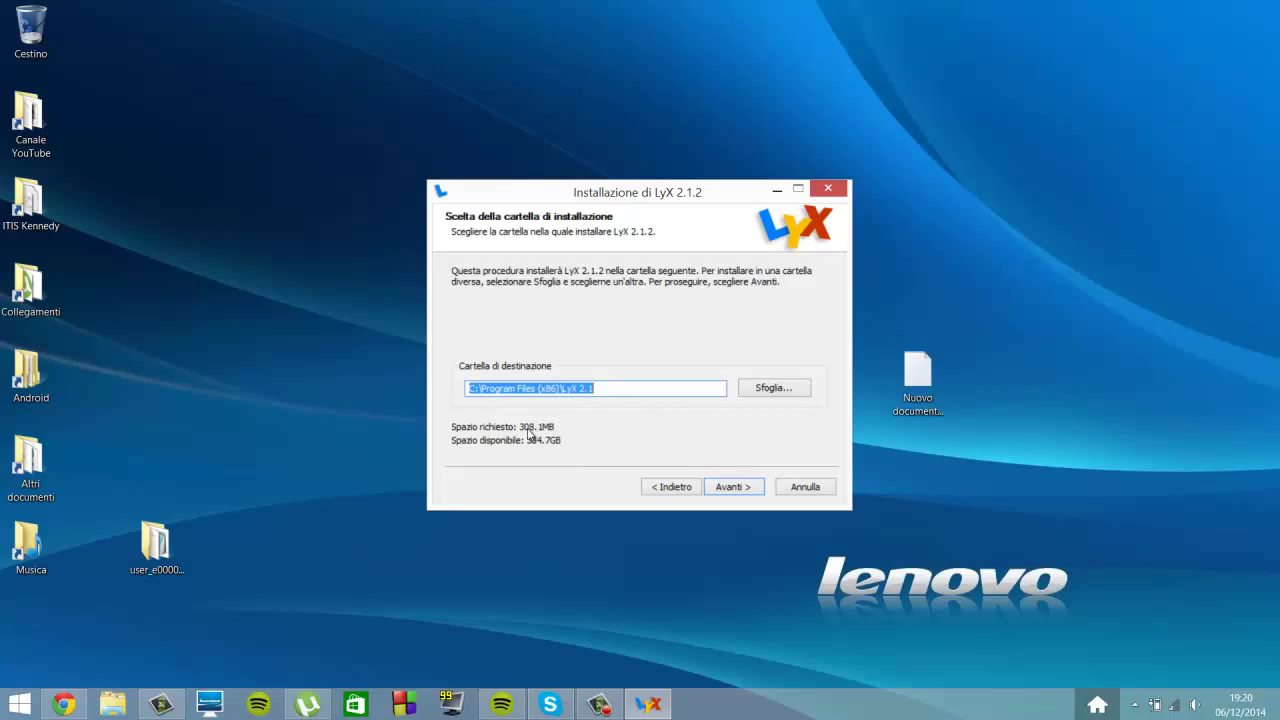
{"action": "left_click", "coordinate": [733, 487]}
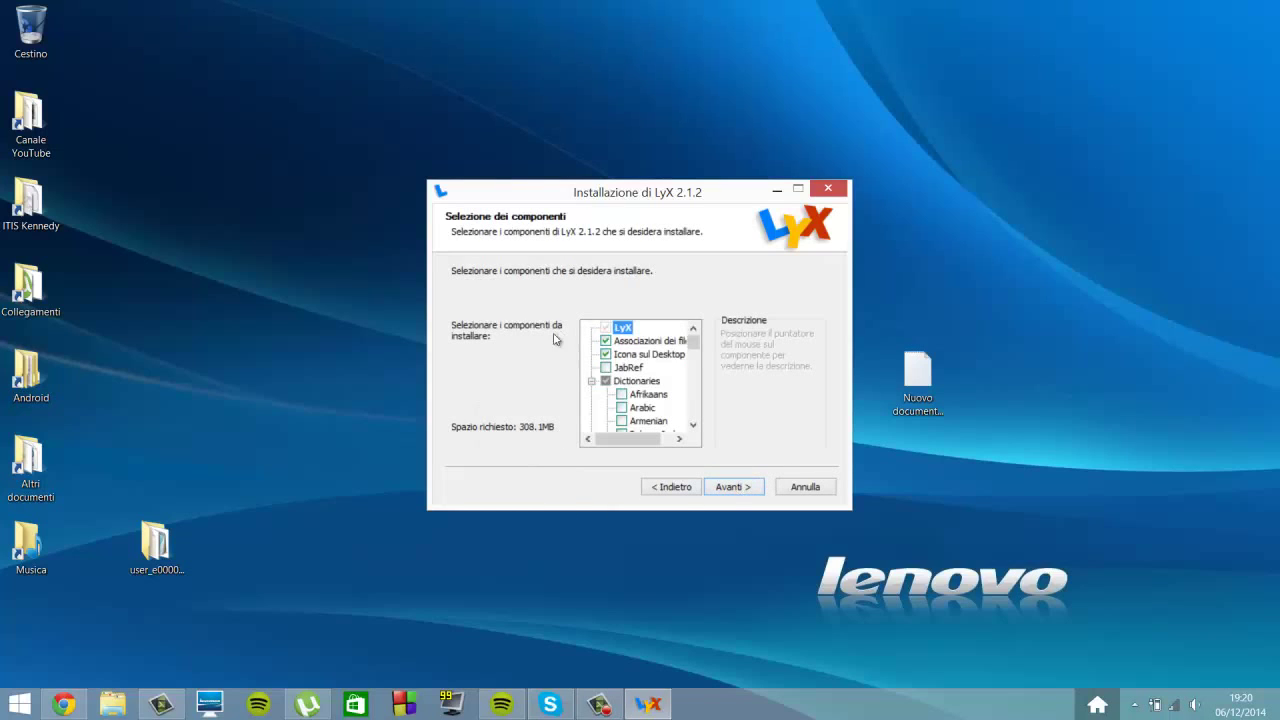
Add the Italiano dictionary and JabRef to the LyX components to install and confirm the selection.
{"action": "mouse_move", "coordinate": [616, 372]}
{"action": "left_click_drag", "start_coordinate": [693, 339], "coordinate": [693, 381]}
{"action": "left_click", "coordinate": [631, 383]}
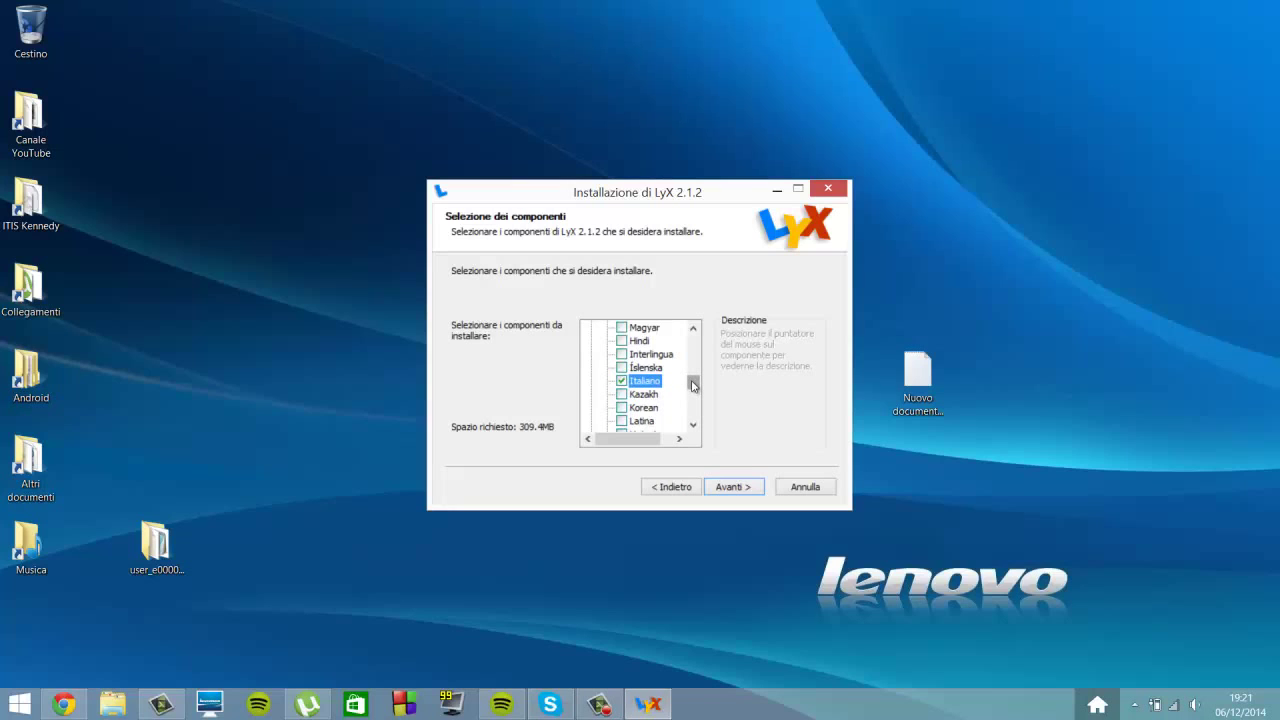
{"action": "left_click_drag", "start_coordinate": [693, 386], "coordinate": [695, 343]}
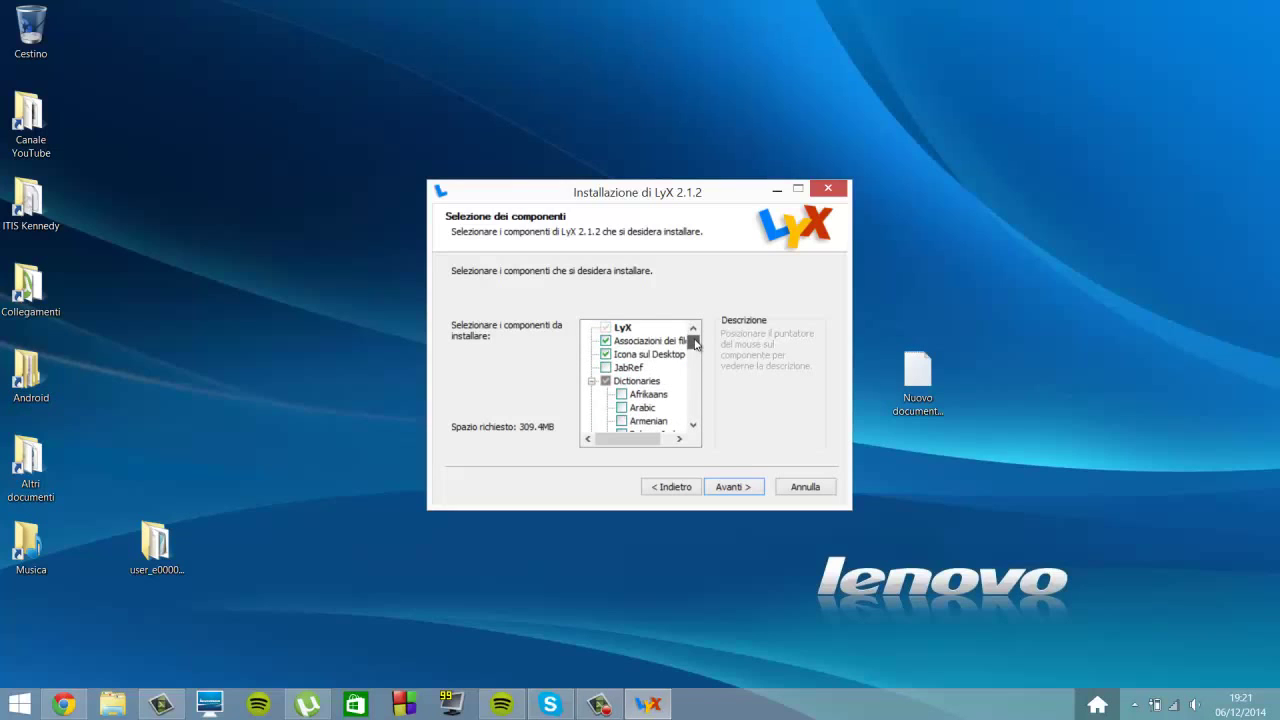
{"action": "mouse_move", "coordinate": [621, 354]}
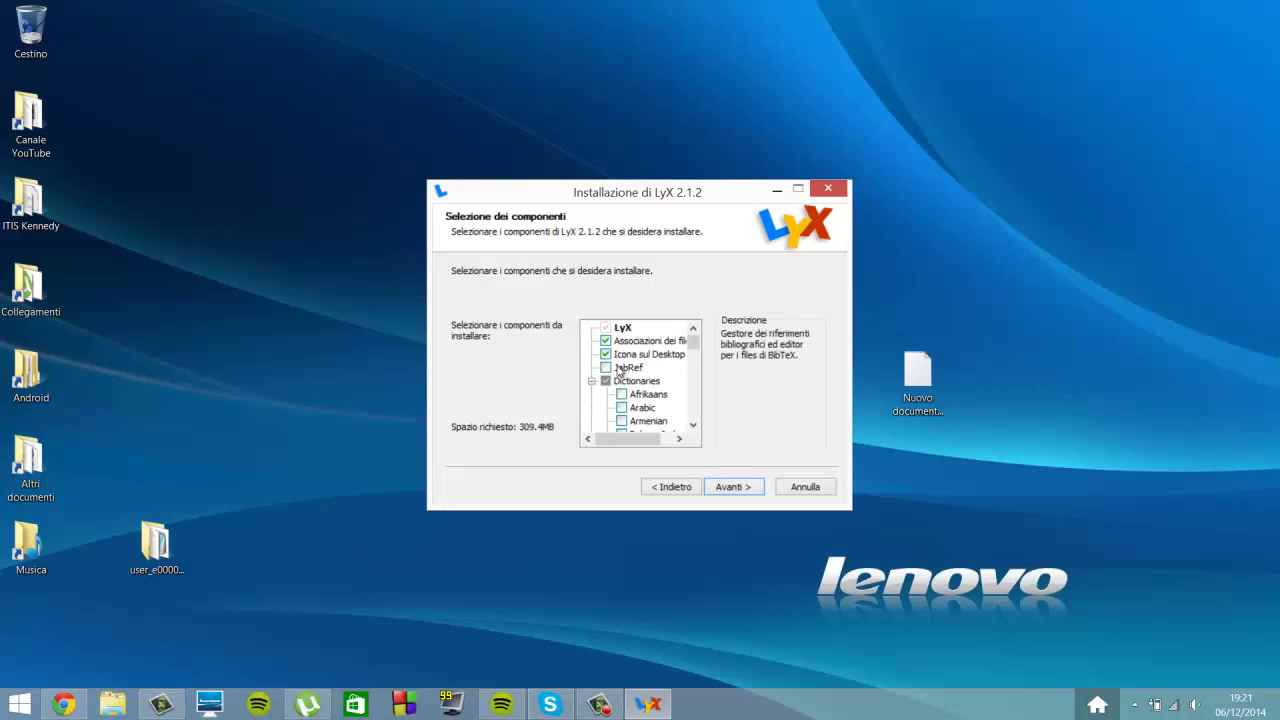
{"action": "left_click", "coordinate": [619, 368]}
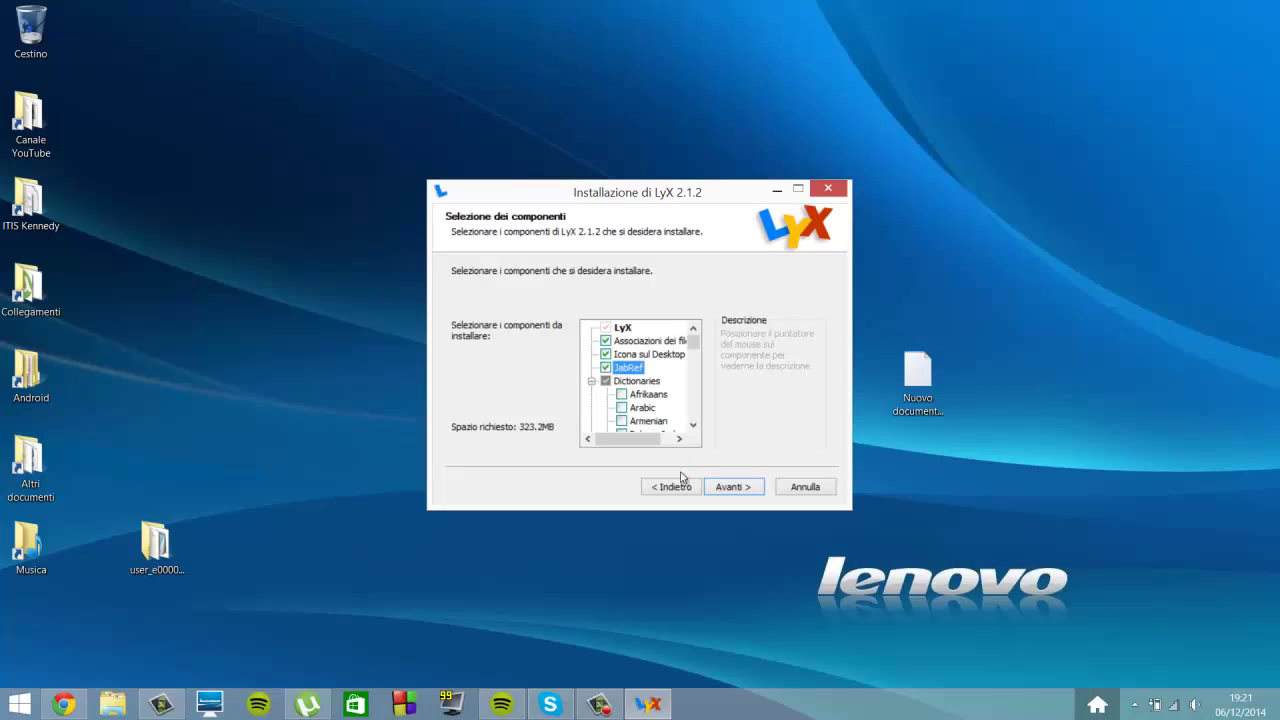
{"action": "left_click", "coordinate": [605, 368]}
{"action": "left_click", "coordinate": [732, 488]}
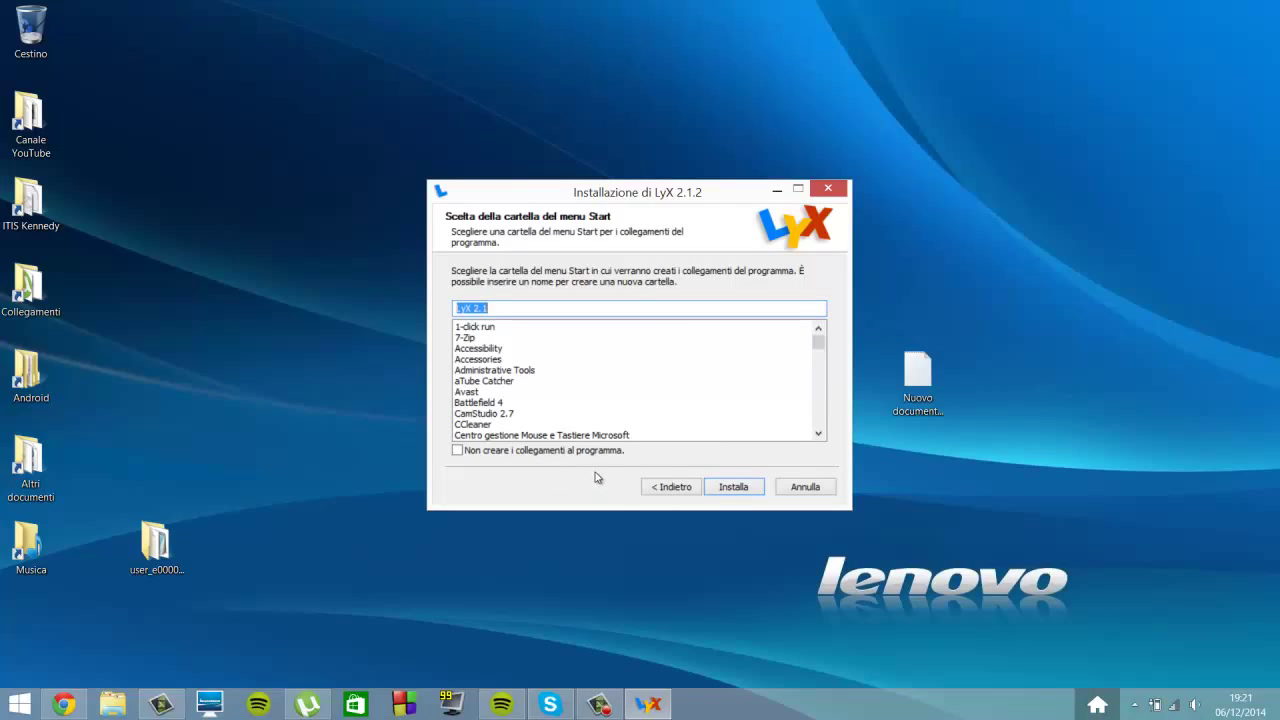
Start the LyX installation with the LyX 2.1 Start menu folder and show the installation details.
{"action": "left_click", "coordinate": [731, 488]}
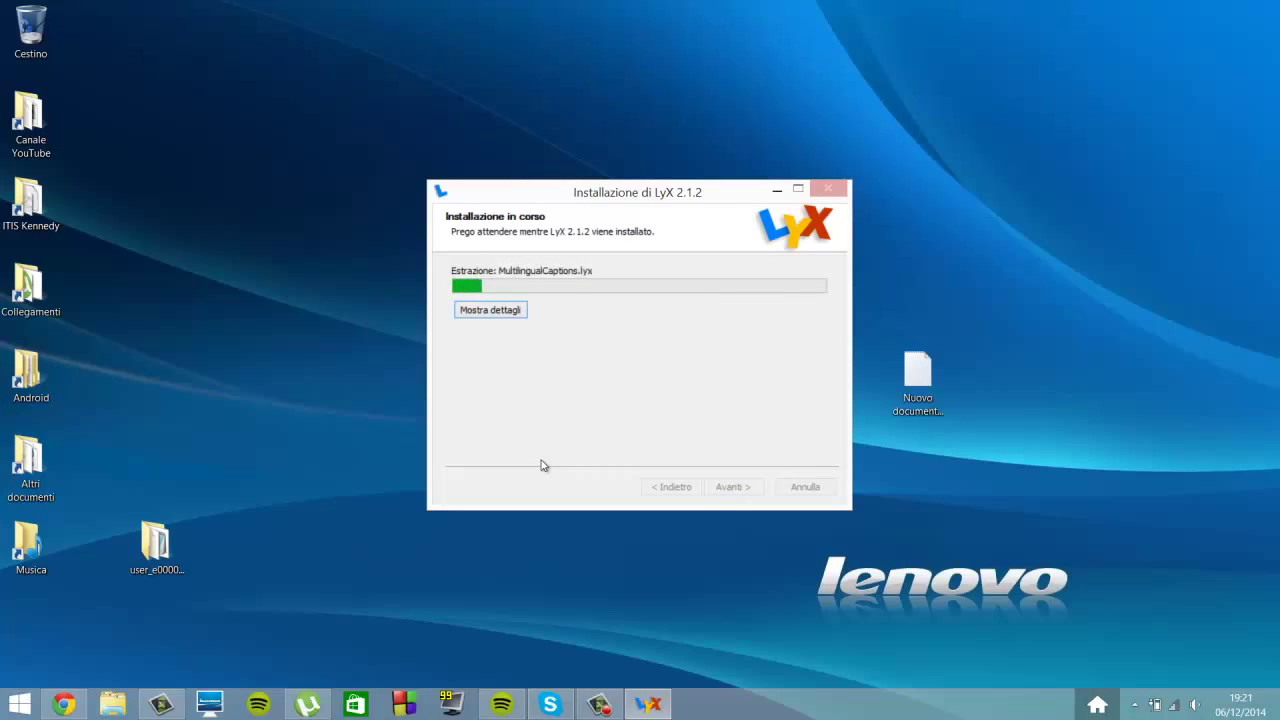
{"action": "left_click", "coordinate": [505, 313]}
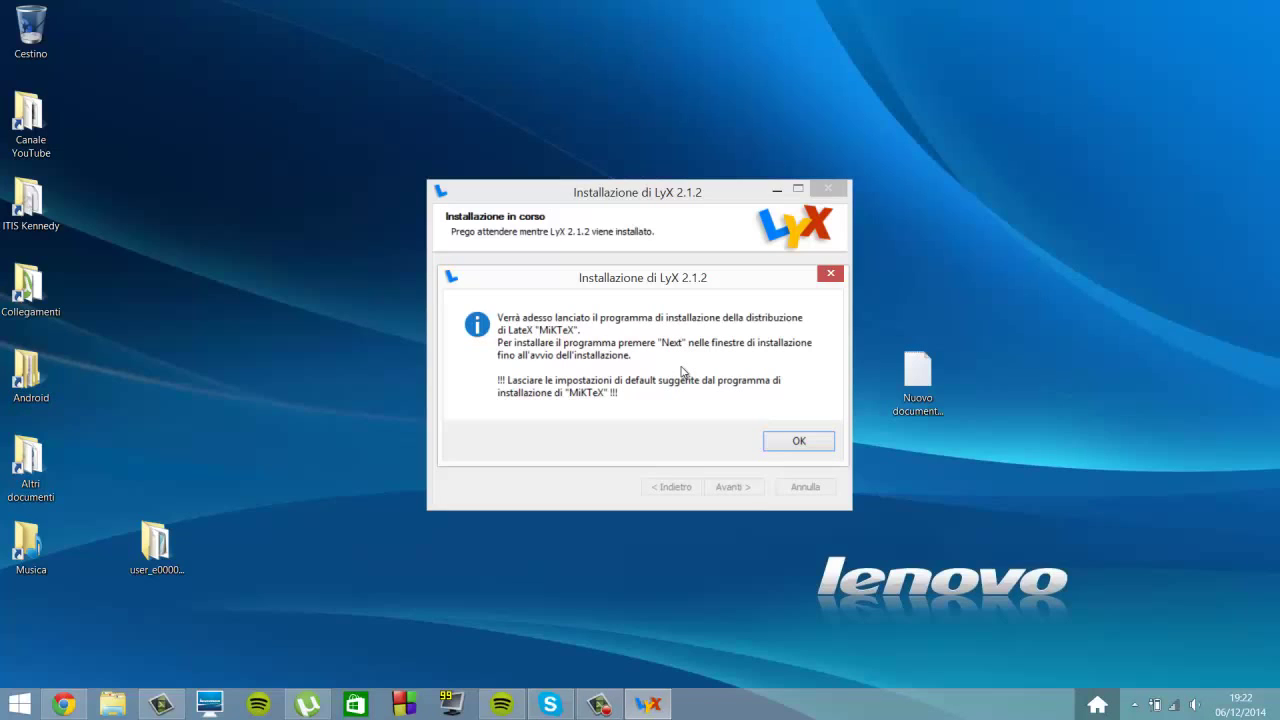
Accept the MiKTeX copying conditions and keep the installation for all users in C:\Program Files (x86)\MiKTeX 2.9.
{"action": "left_click", "coordinate": [798, 441]}
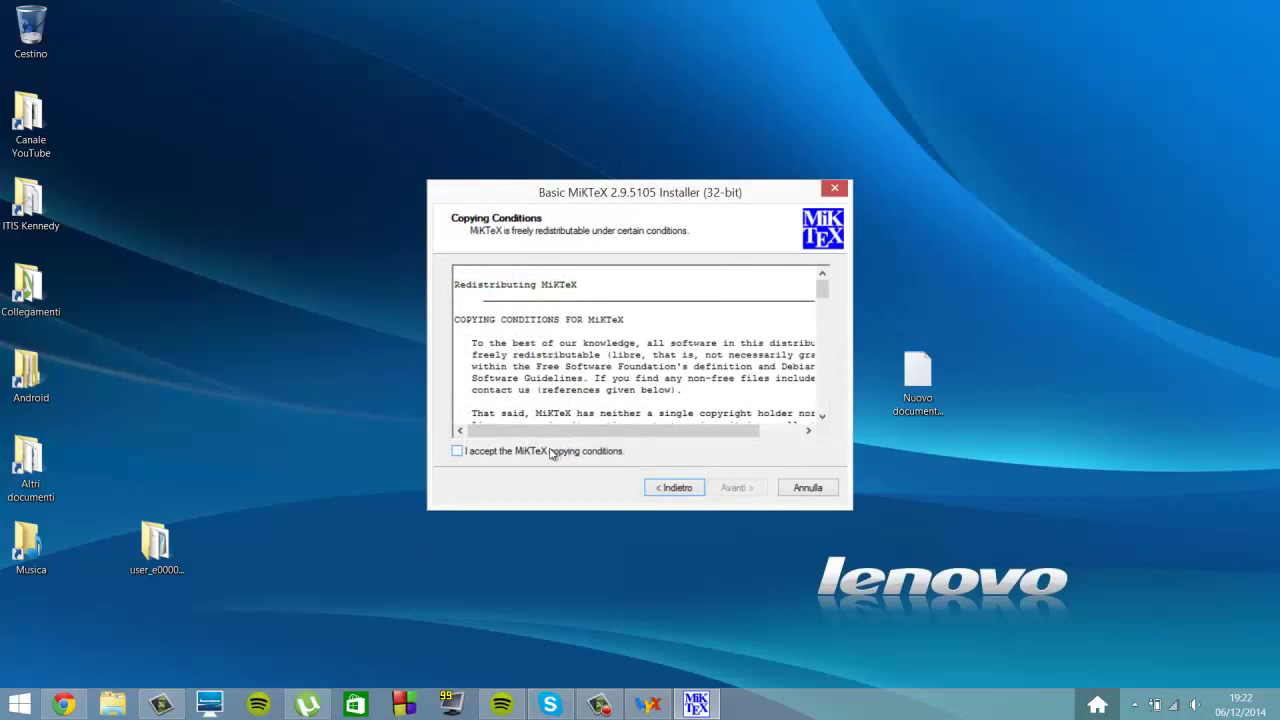
{"action": "left_click", "coordinate": [549, 452]}
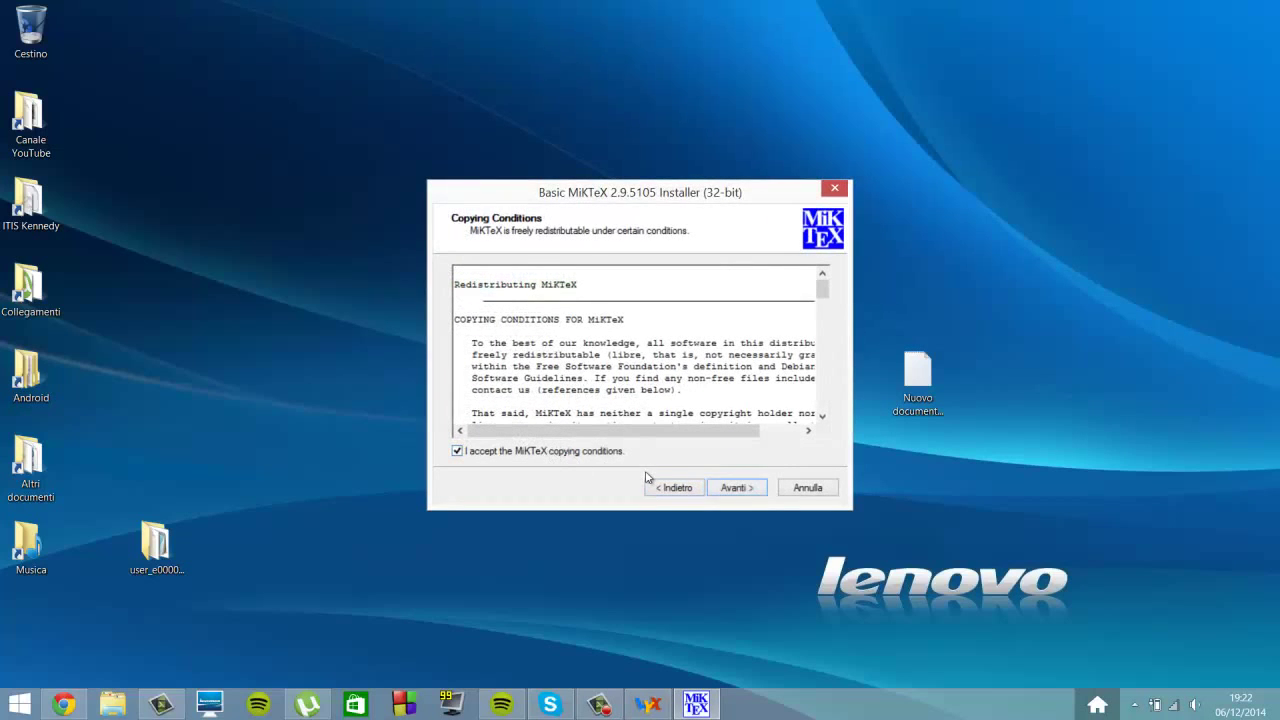
{"action": "left_click", "coordinate": [726, 489]}
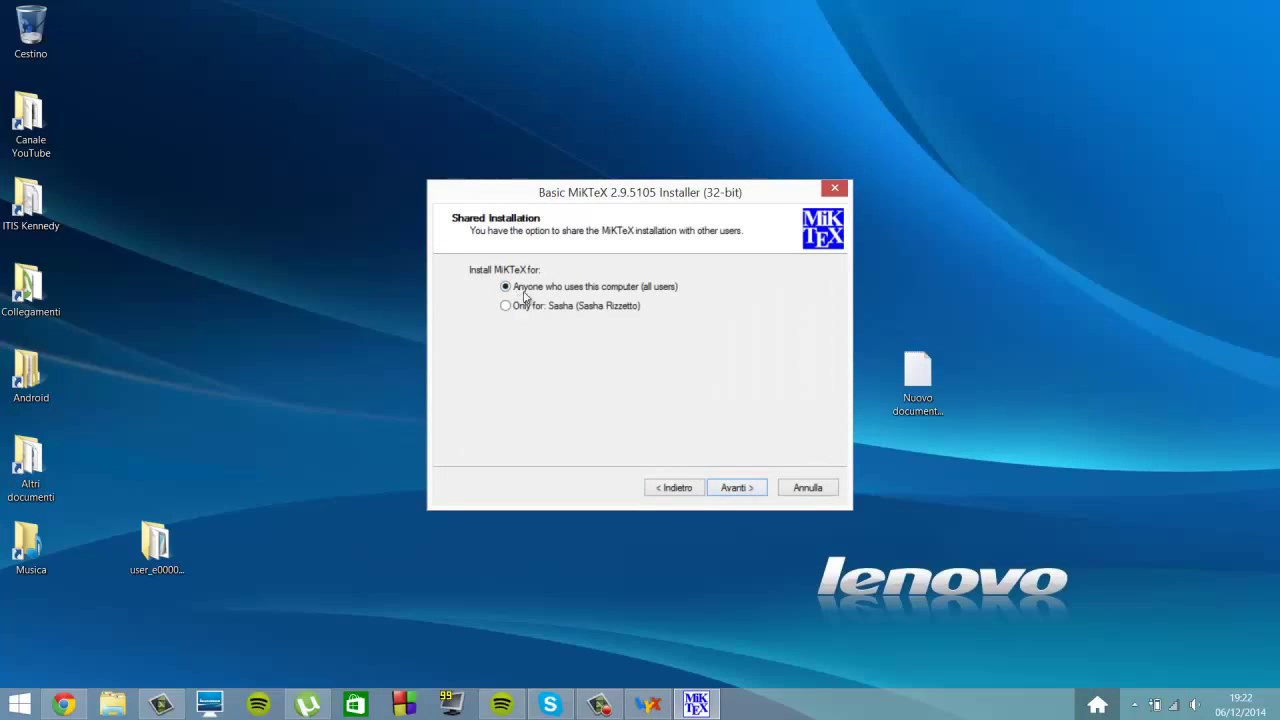
{"action": "left_click", "coordinate": [731, 485]}
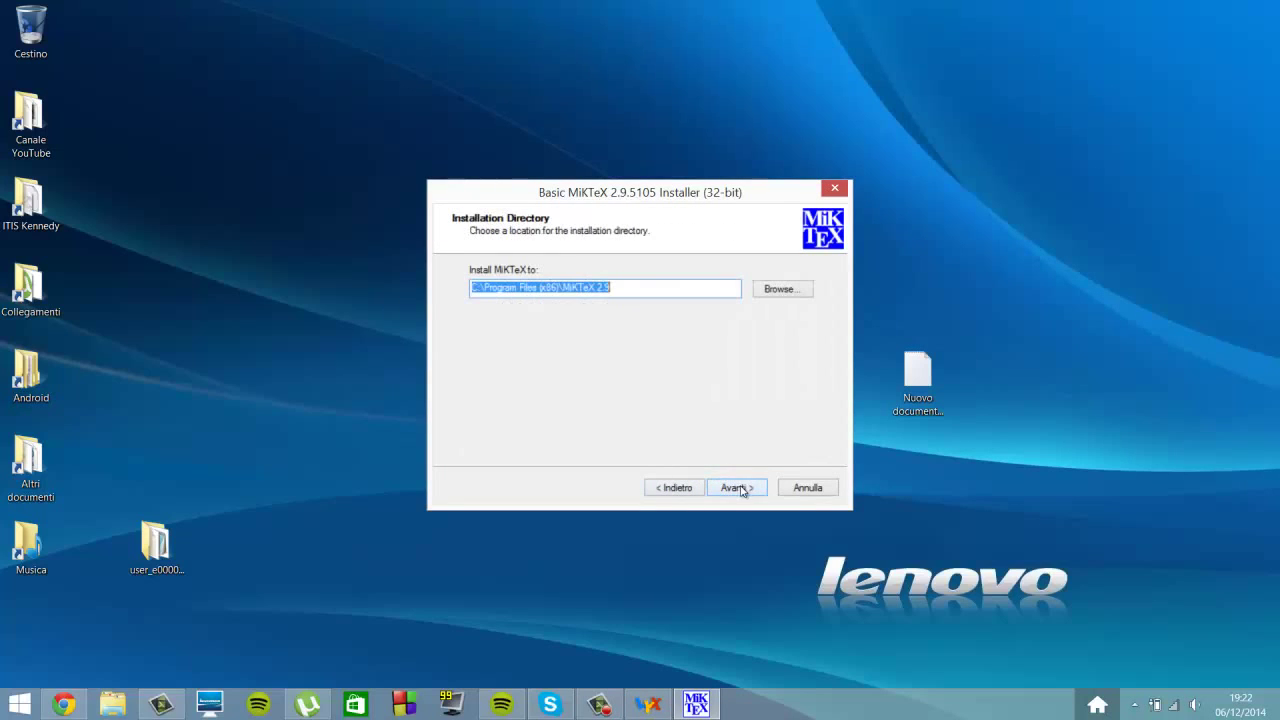
{"action": "left_click", "coordinate": [727, 489]}
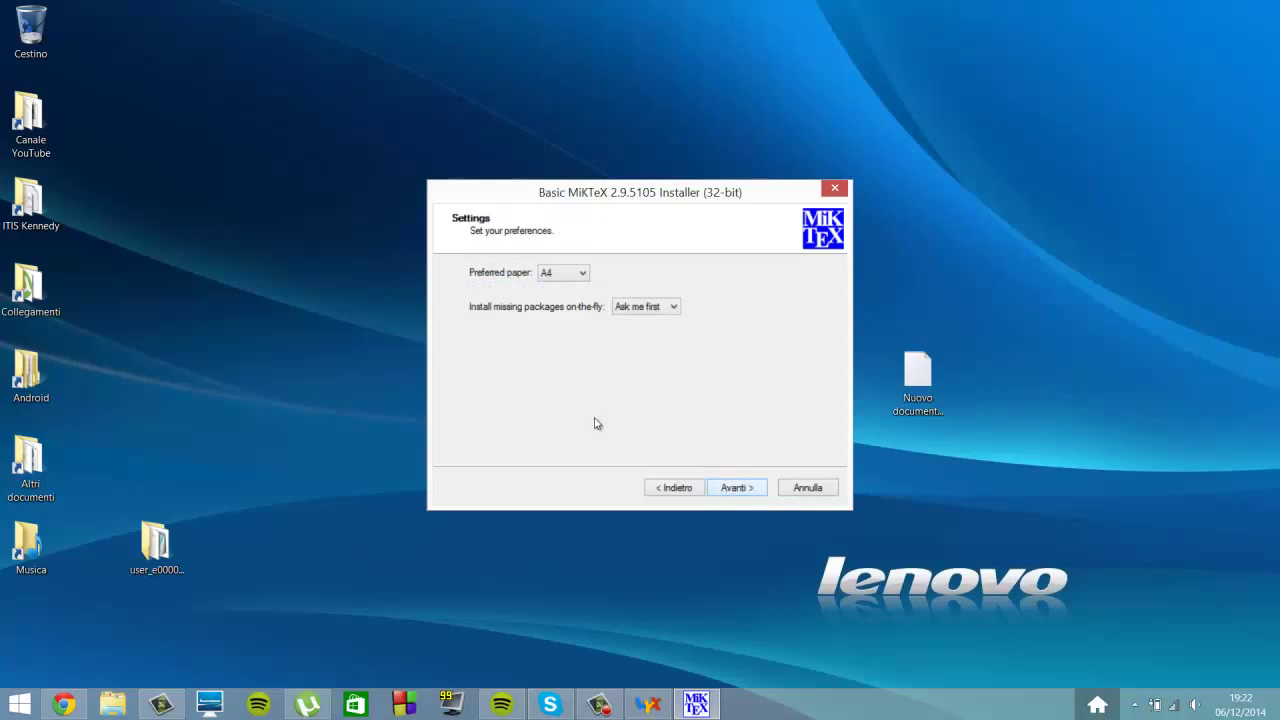
Keep A4 as MiKTeX's preferred paper and Ask me first for installing missing packages, and confirm the settings.
{"action": "left_click", "coordinate": [565, 281]}
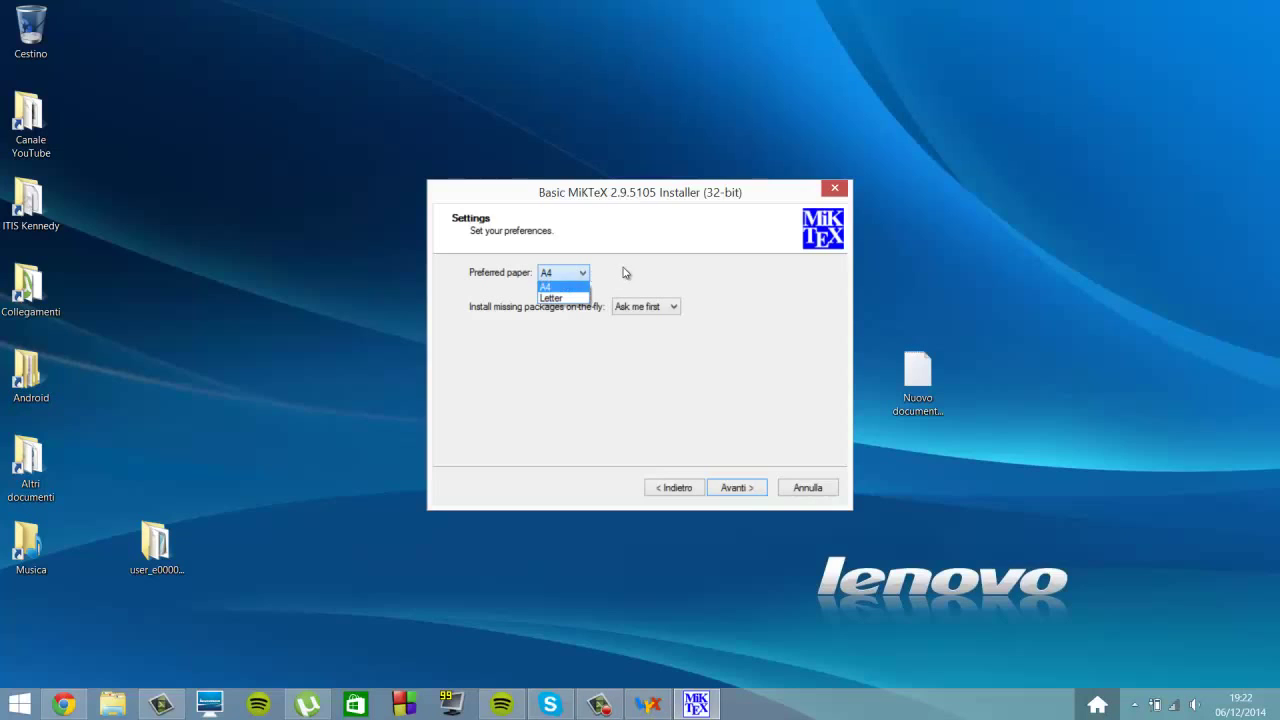
{"action": "left_click", "coordinate": [579, 286]}
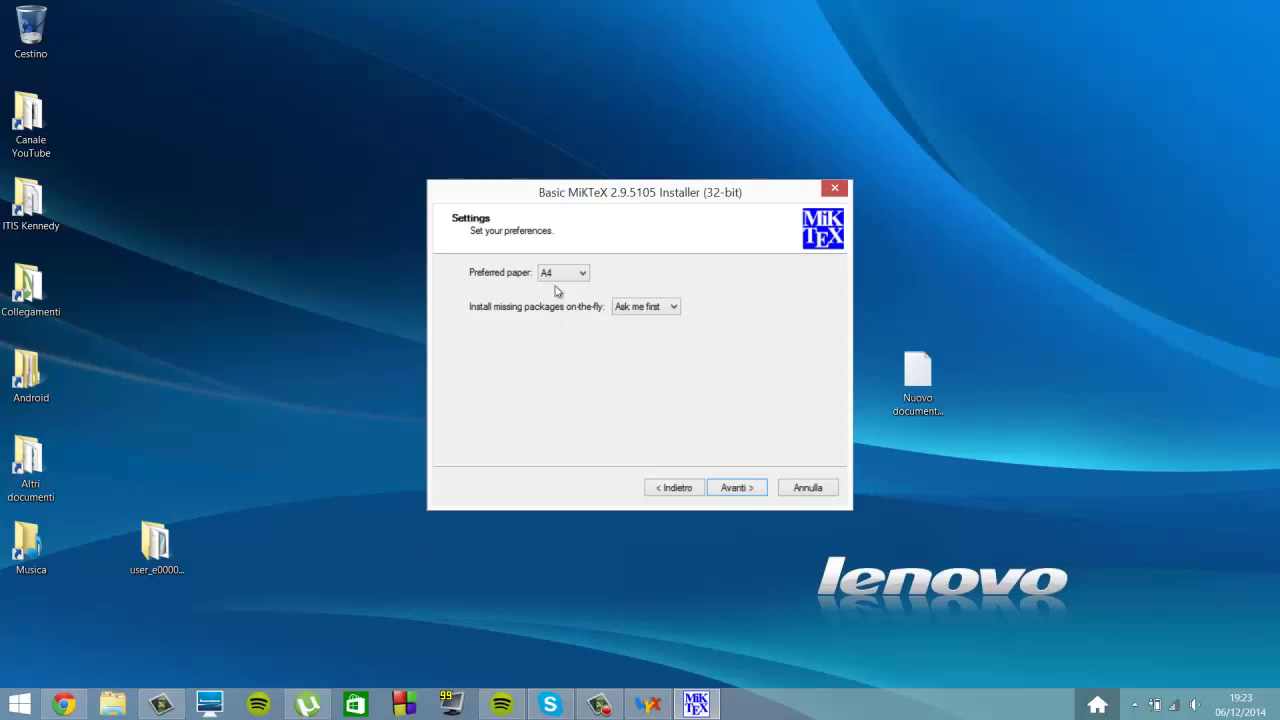
{"action": "left_click", "coordinate": [572, 280]}
{"action": "left_click", "coordinate": [655, 272]}
{"action": "left_click", "coordinate": [658, 306]}
{"action": "left_click", "coordinate": [696, 301]}
{"action": "left_click", "coordinate": [738, 488]}
{"action": "left_click", "coordinate": [645, 306]}
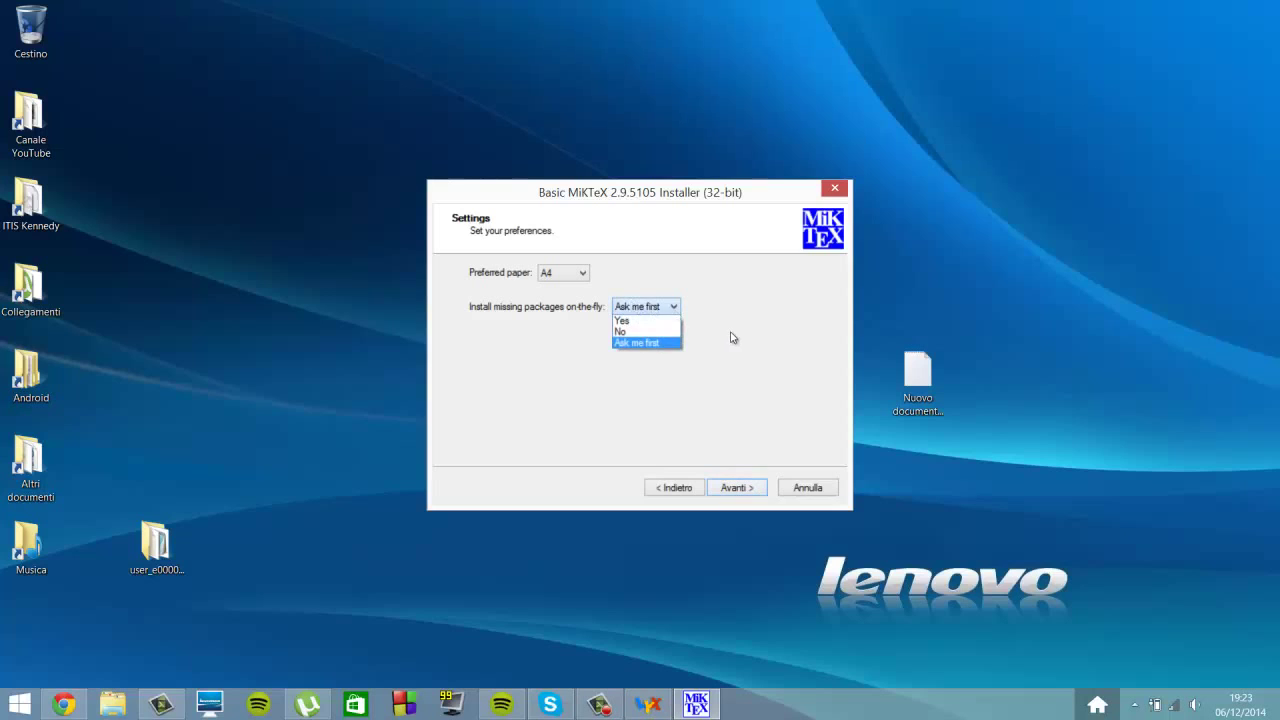
{"action": "left_click", "coordinate": [725, 340]}
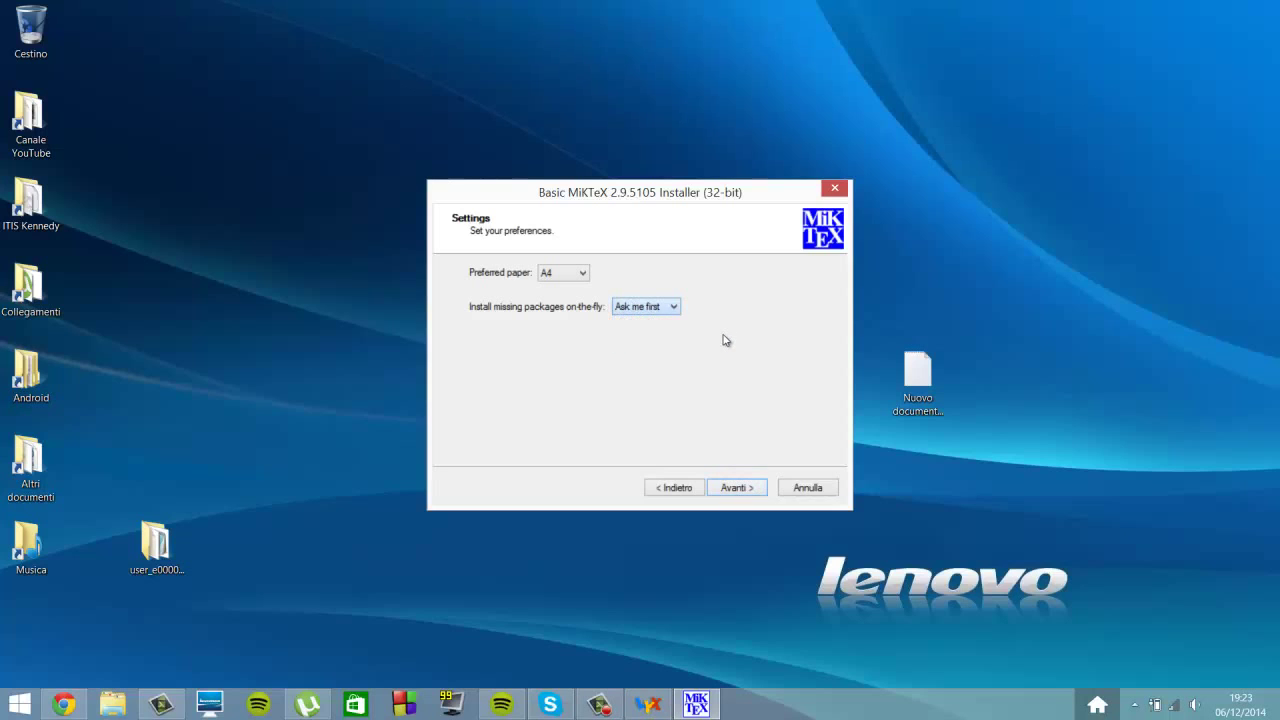
{"action": "left_click", "coordinate": [736, 488]}
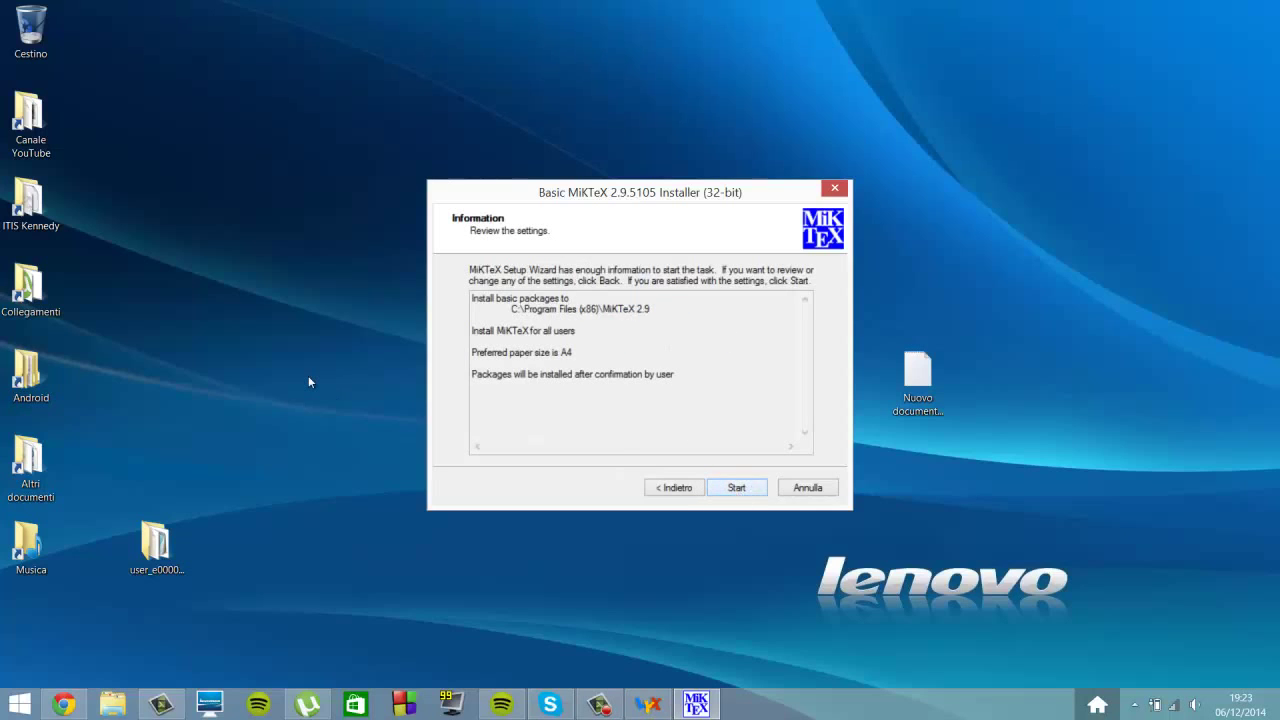
Run the MiKTeX installation and close its setup wizard without showing the release notes.
{"action": "left_click", "coordinate": [740, 488]}
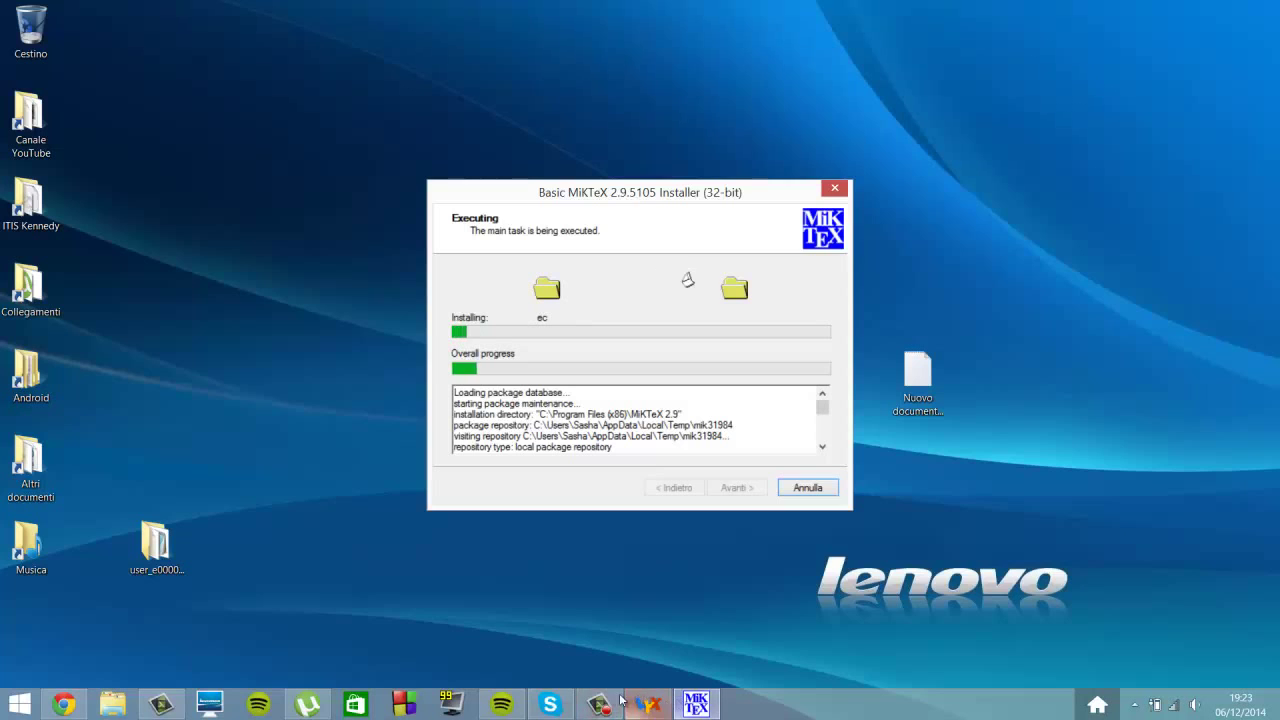
{"action": "mouse_move", "coordinate": [600, 706]}
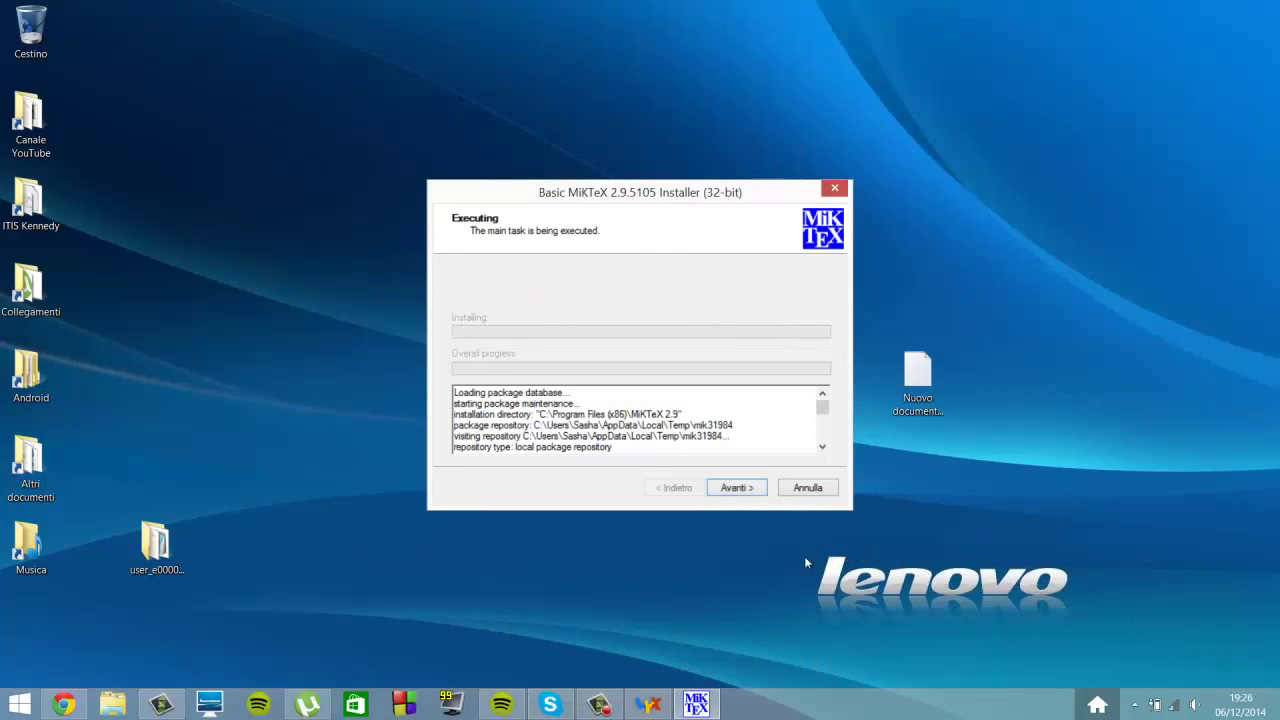
{"action": "left_click", "coordinate": [733, 488]}
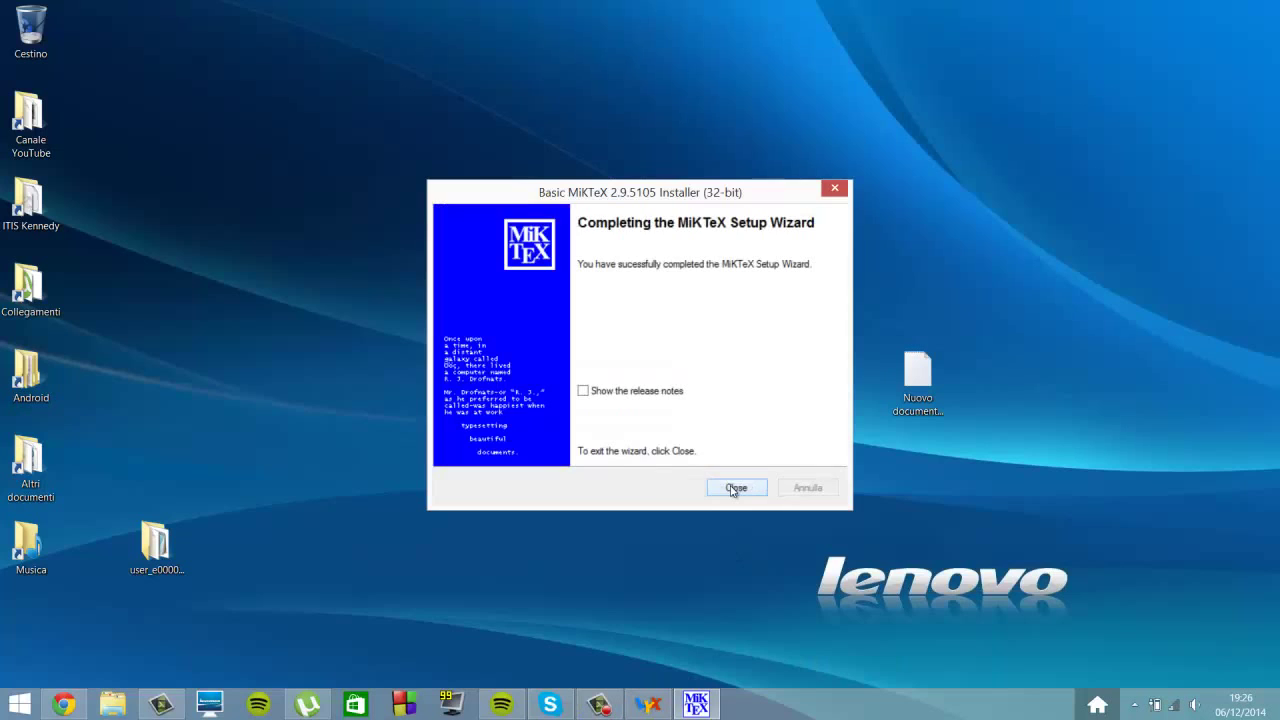
{"action": "left_click", "coordinate": [740, 488]}
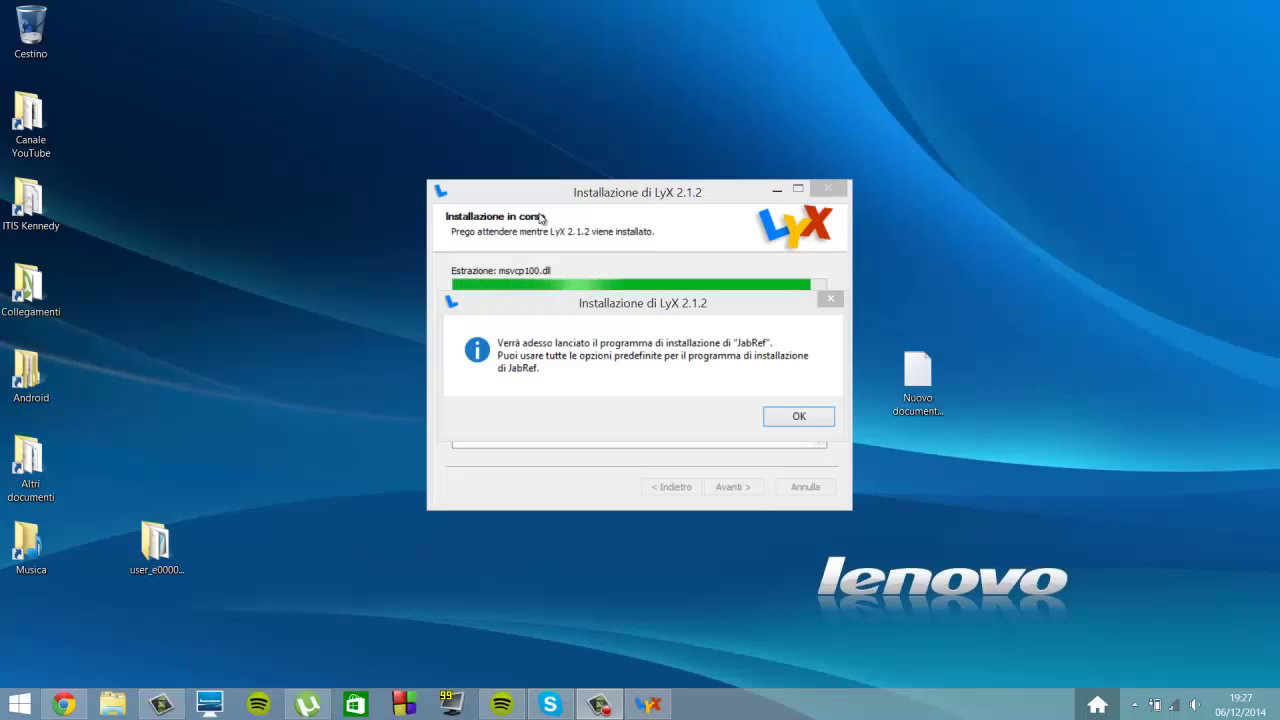
Accept the JabRef 2.10 licence and install it with the default destination folder, components and Start menu folder.
{"action": "left_click", "coordinate": [792, 416]}
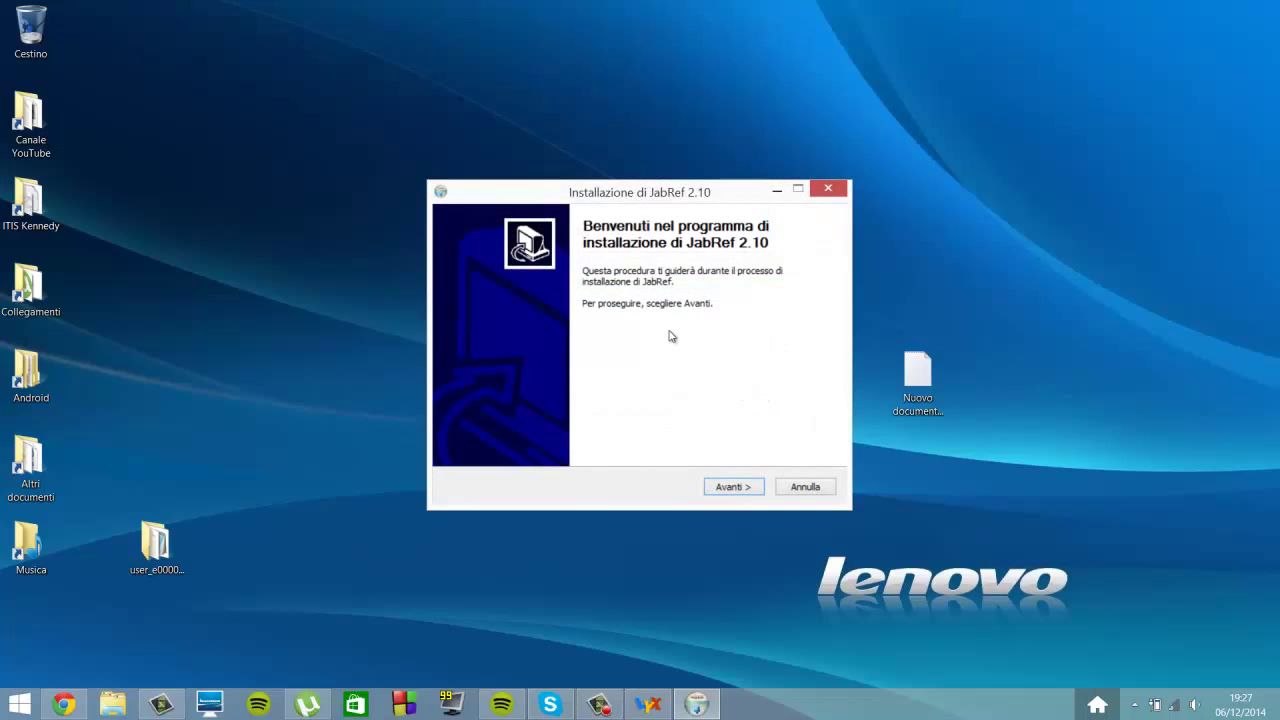
{"action": "left_click", "coordinate": [724, 490]}
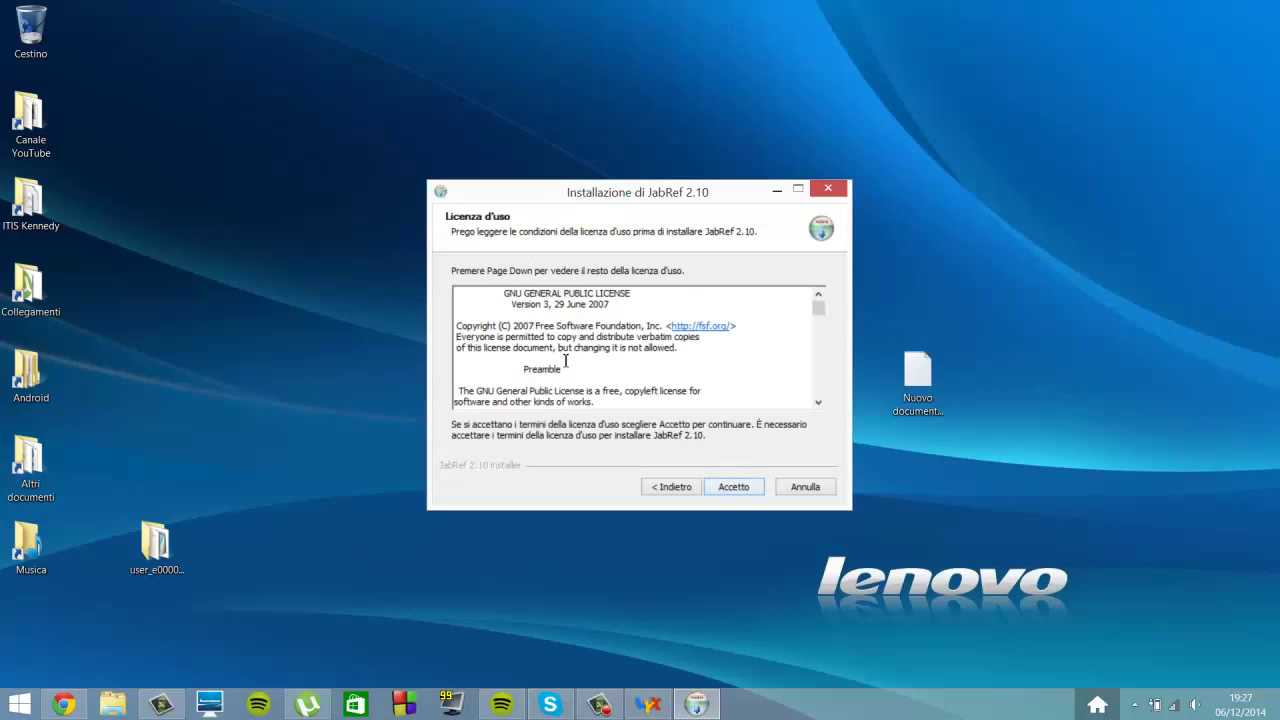
{"action": "left_click", "coordinate": [740, 489]}
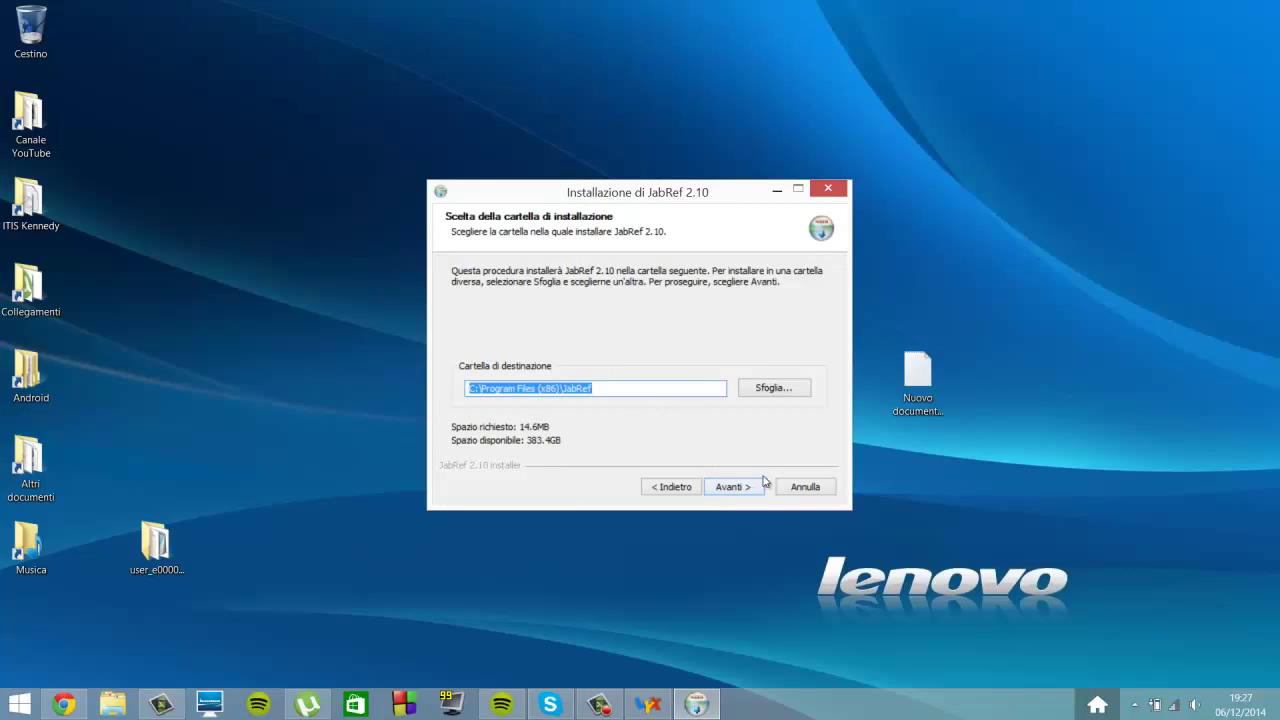
{"action": "left_click", "coordinate": [754, 492]}
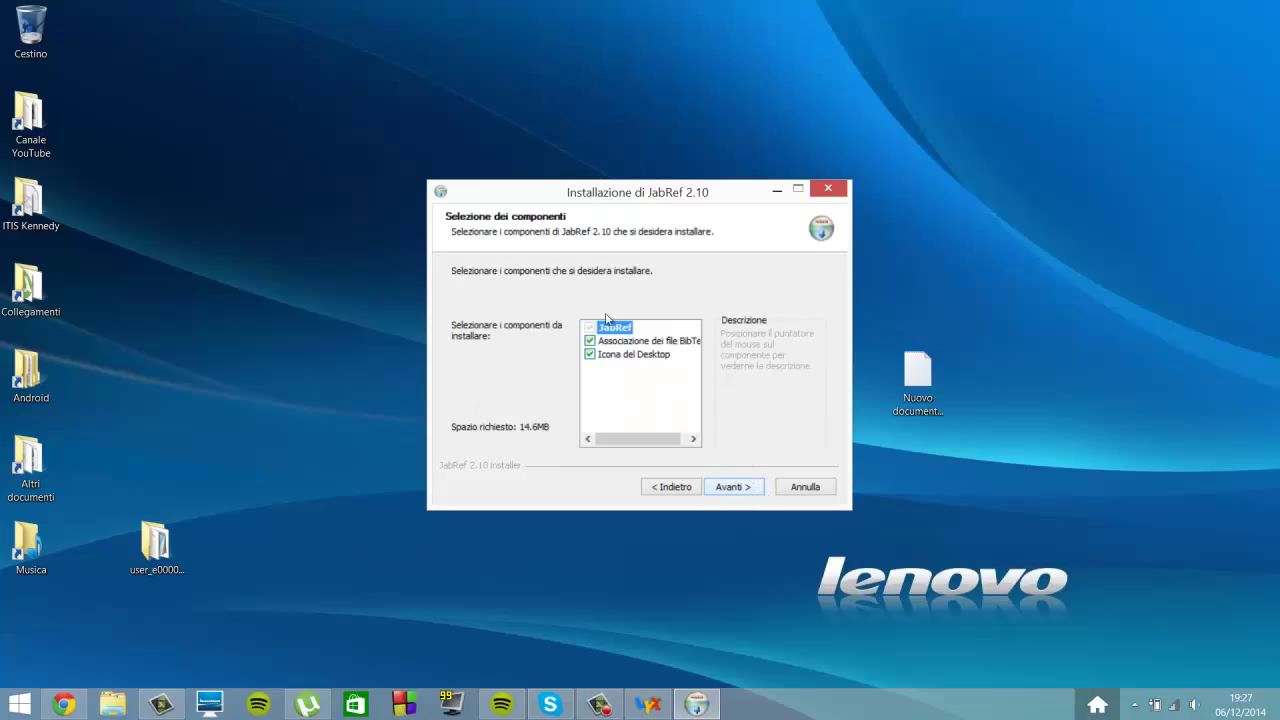
{"action": "left_click", "coordinate": [746, 493]}
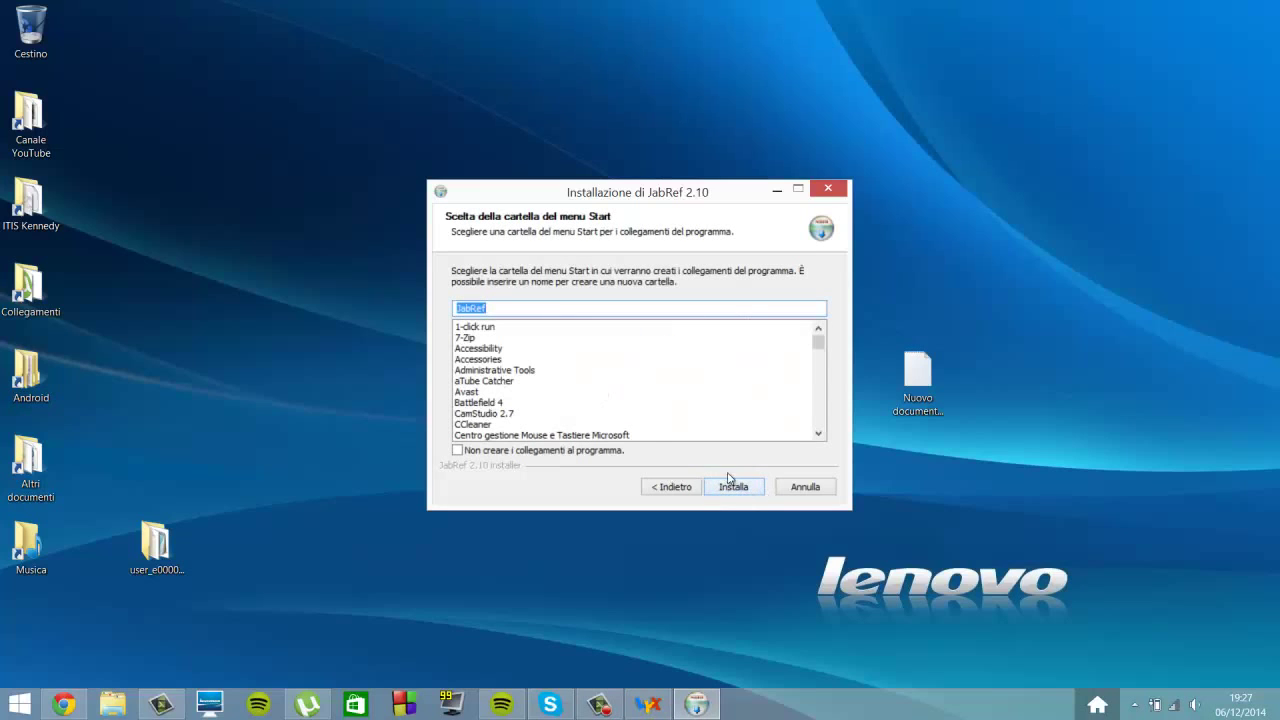
{"action": "left_click", "coordinate": [736, 485]}
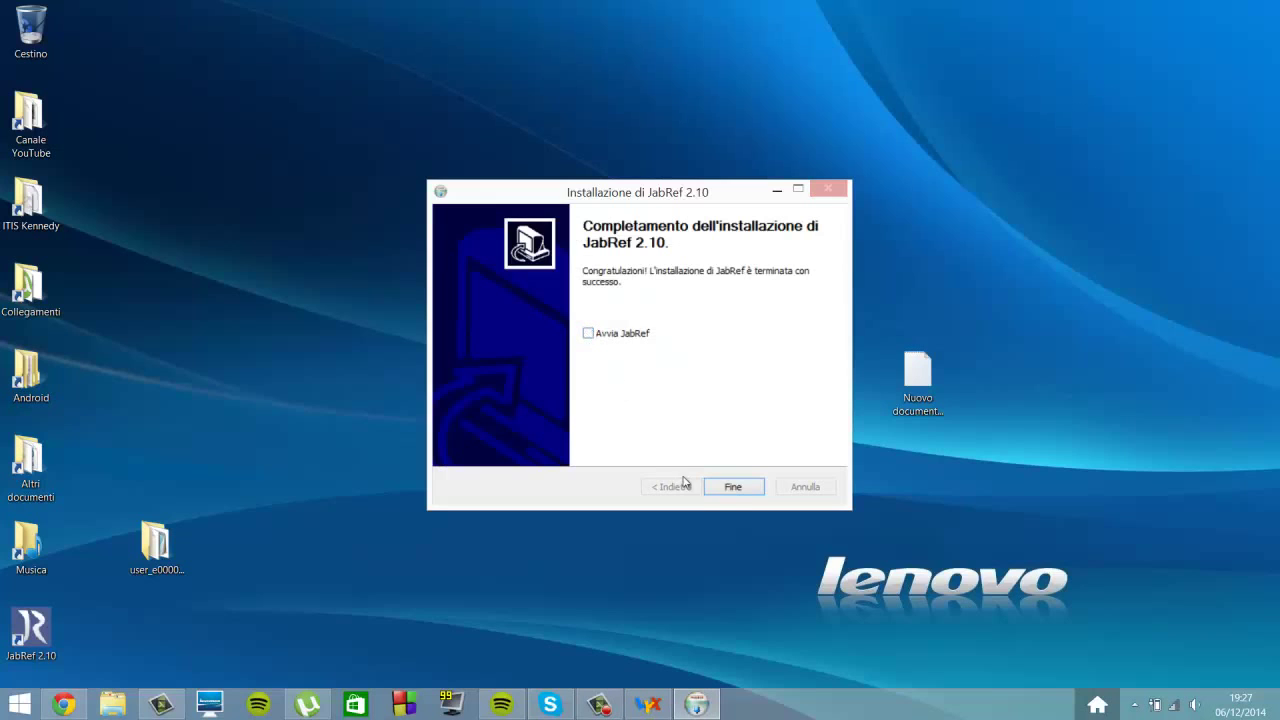
Close the JabRef setup without launching the program and remove the JabRef 2.10 shortcut from the desktop.
{"action": "left_click", "coordinate": [733, 486]}
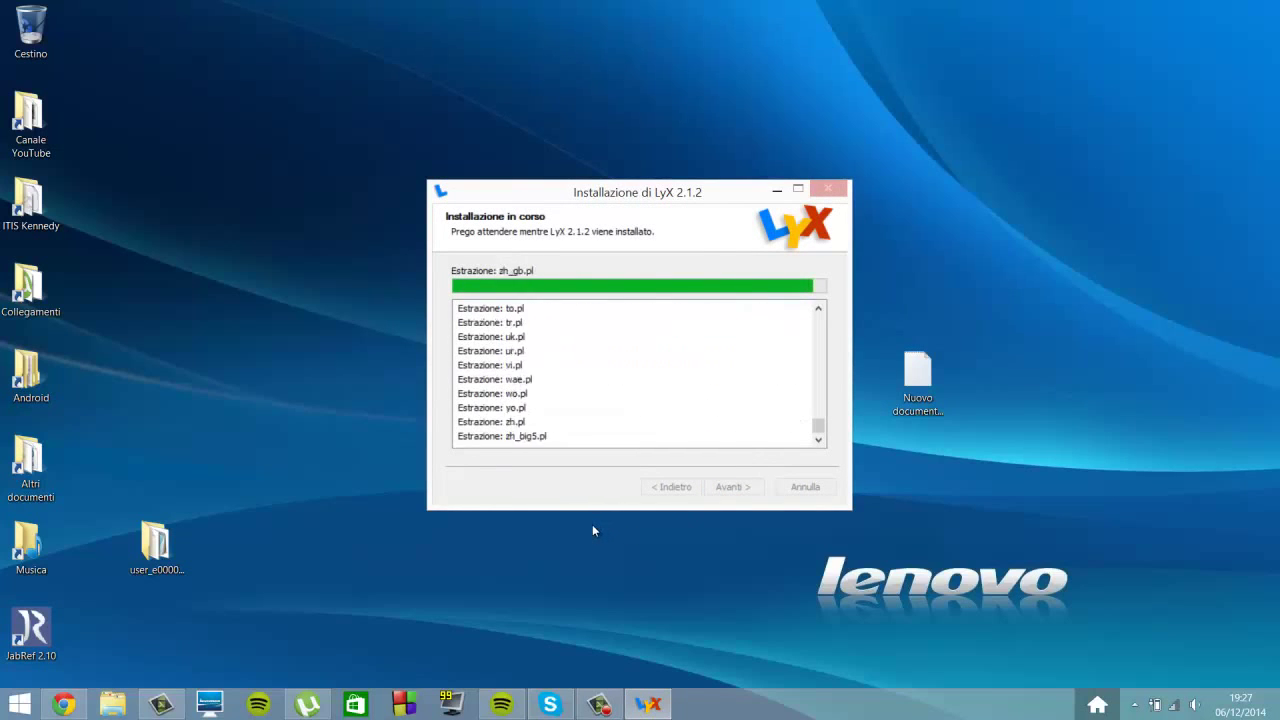
{"action": "double_click", "coordinate": [25, 646]}
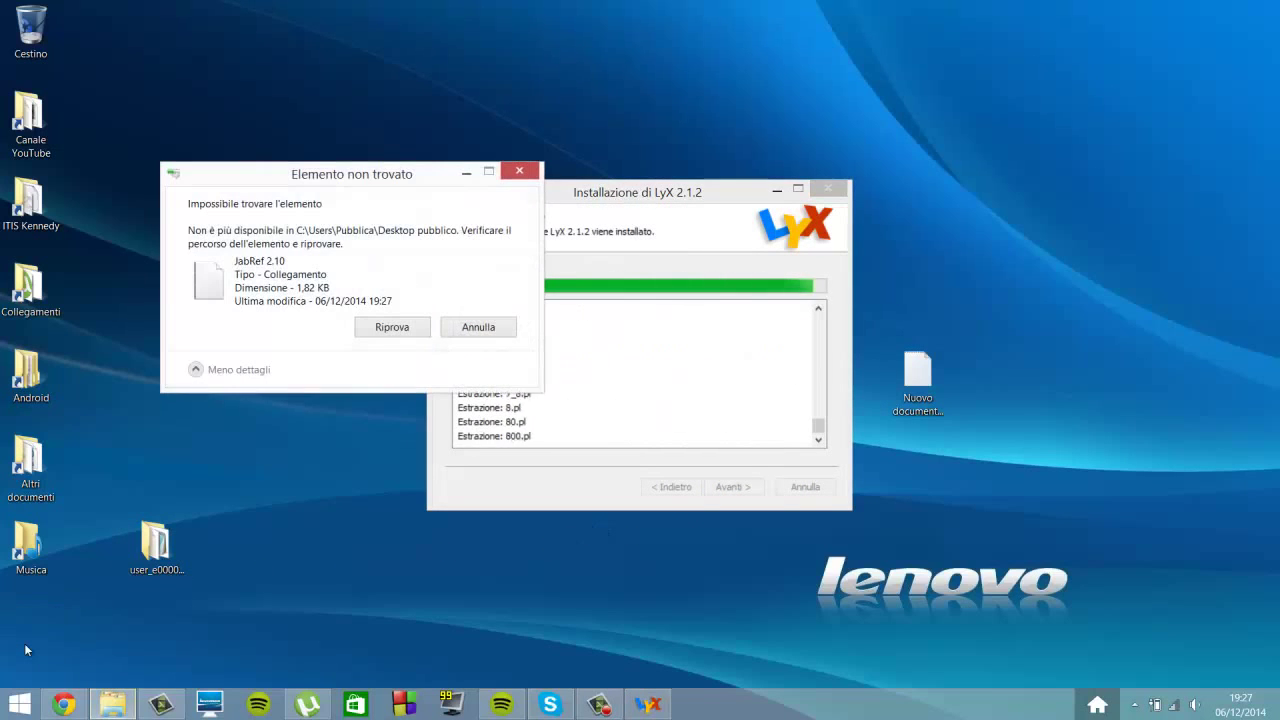
{"action": "left_click", "coordinate": [472, 331]}
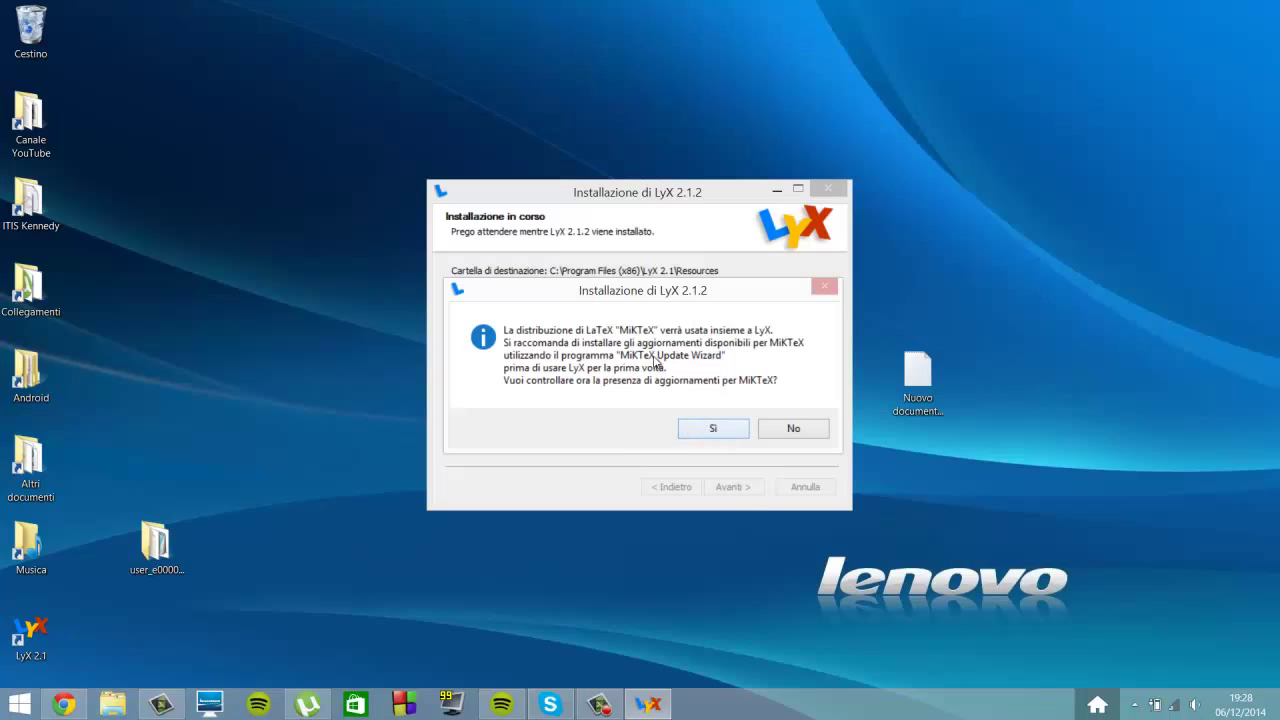
Accept the MiKTeX update check, review the update source choices in its wizard, and cancel the wizard without updating any packages.
{"action": "left_click", "coordinate": [705, 430]}
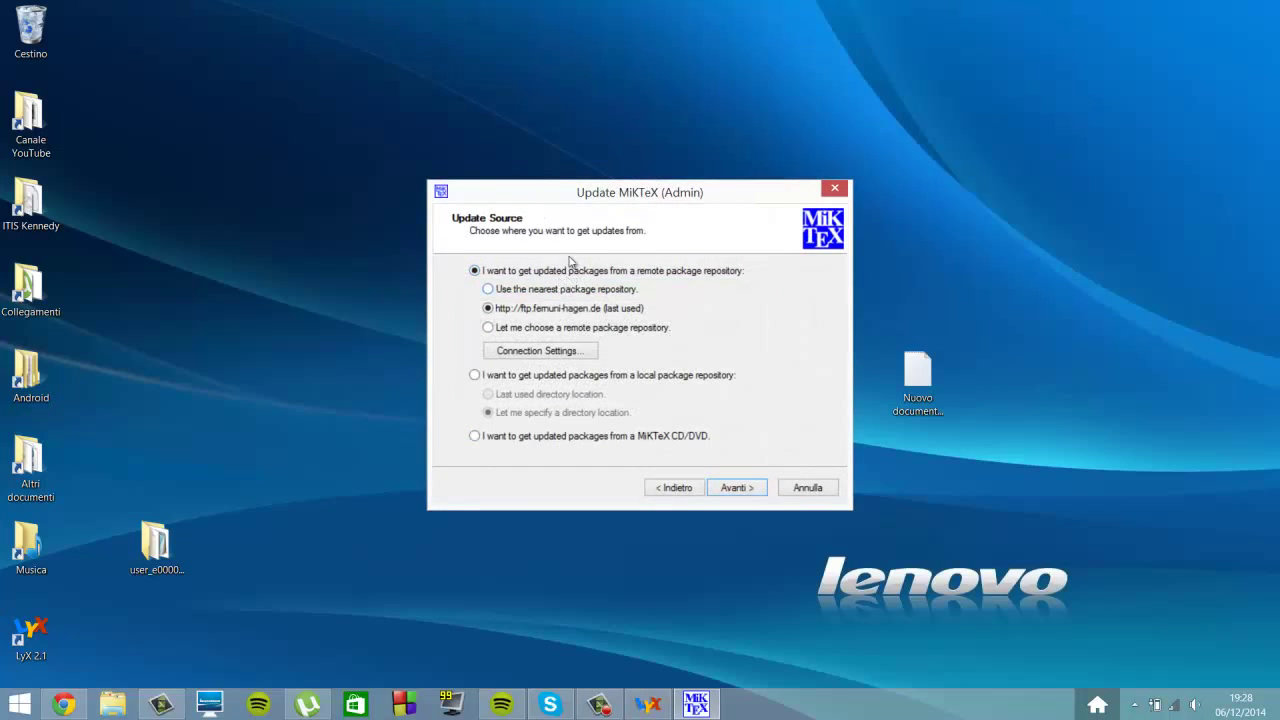
{"action": "left_click_drag", "start_coordinate": [585, 193], "coordinate": [592, 206]}
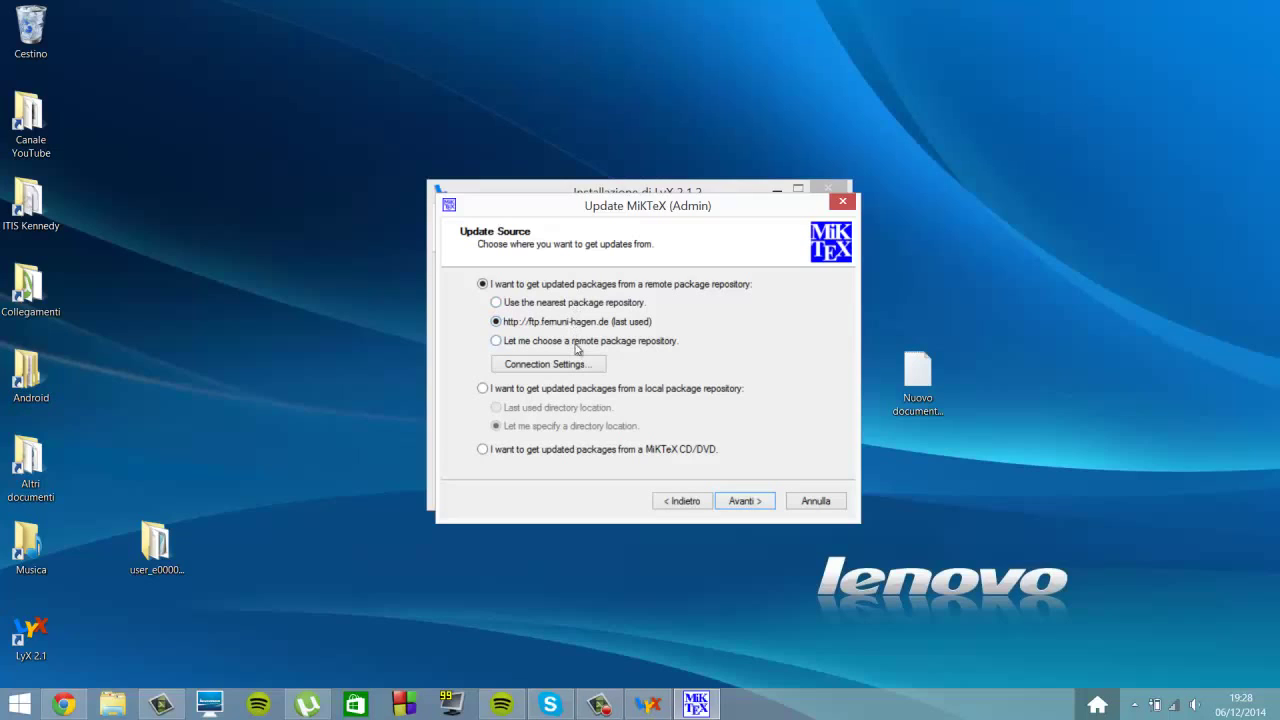
{"action": "left_click", "coordinate": [676, 501]}
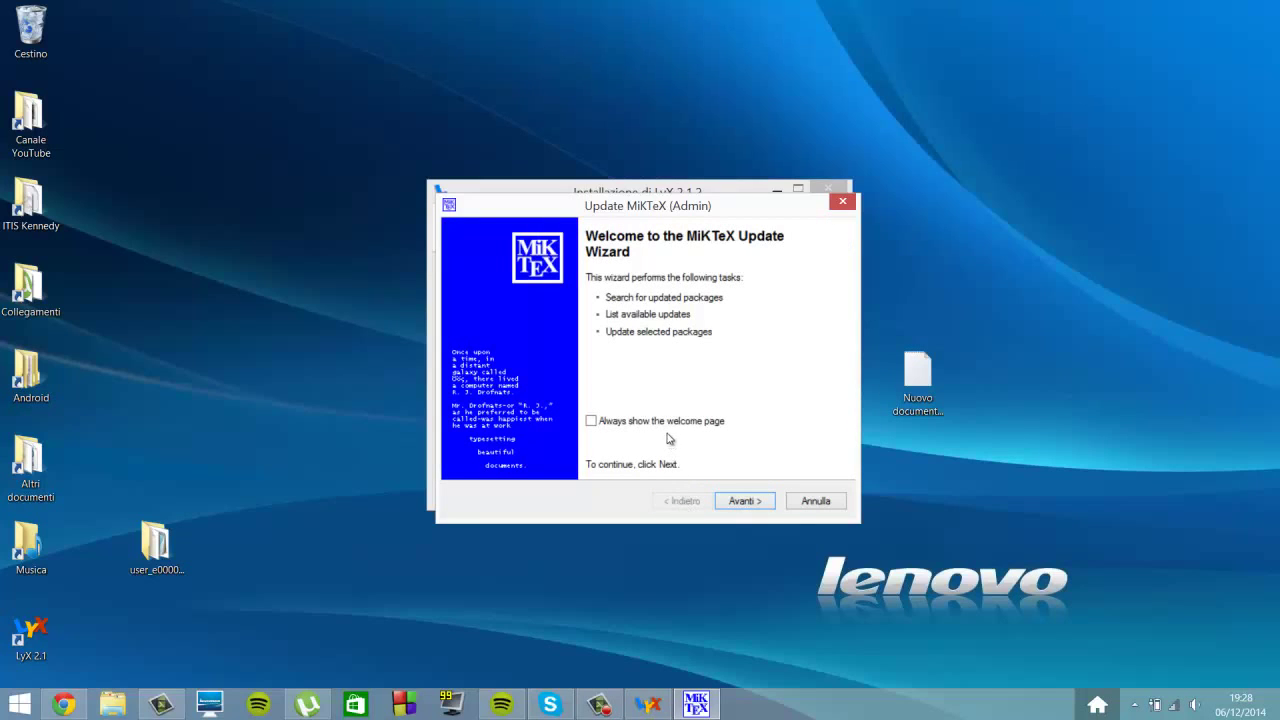
{"action": "left_click", "coordinate": [798, 506]}
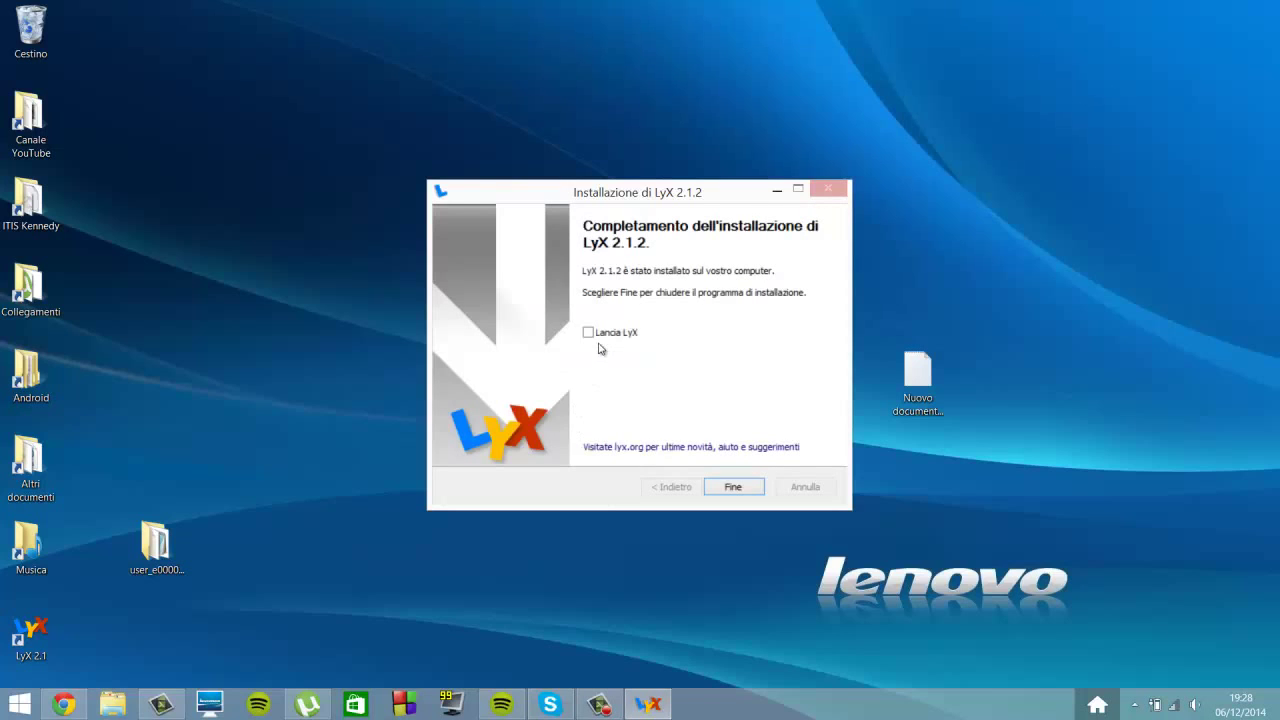
Finish the LyX 2.1.2 setup with the Lancia LyX option enabled and maximize the LyX window.
{"action": "left_click", "coordinate": [592, 336]}
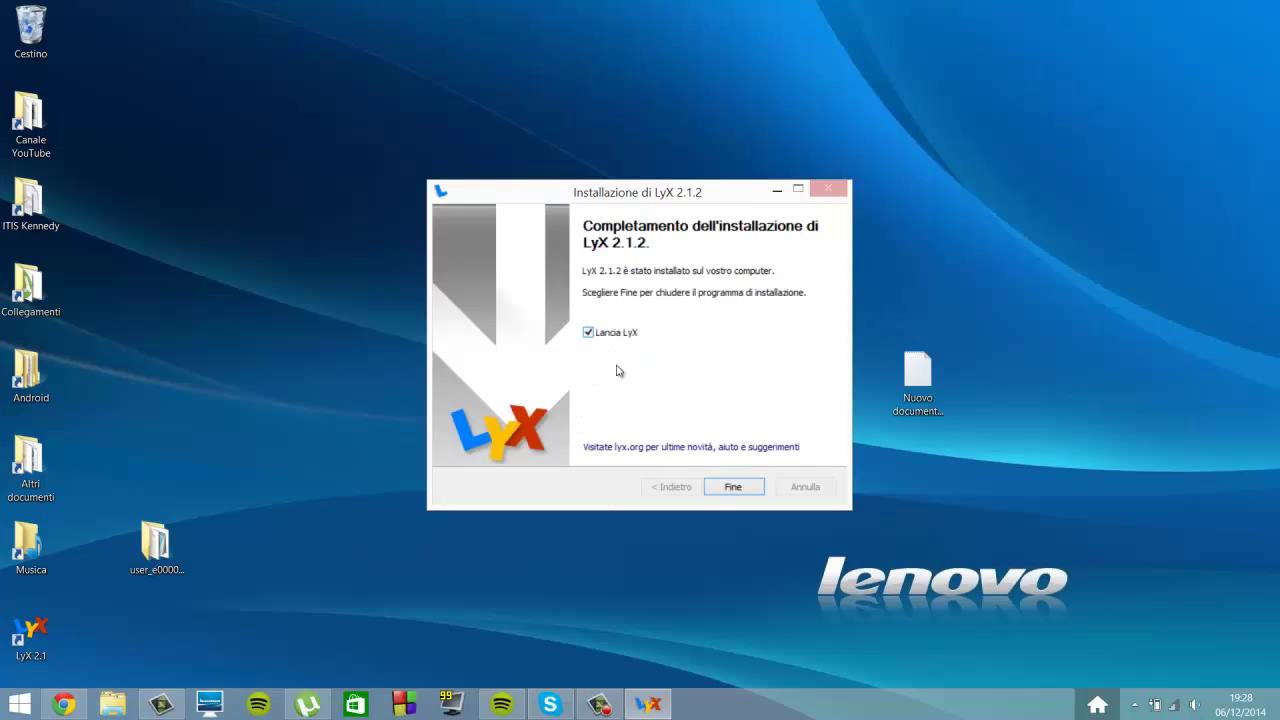
{"action": "left_click", "coordinate": [707, 490]}
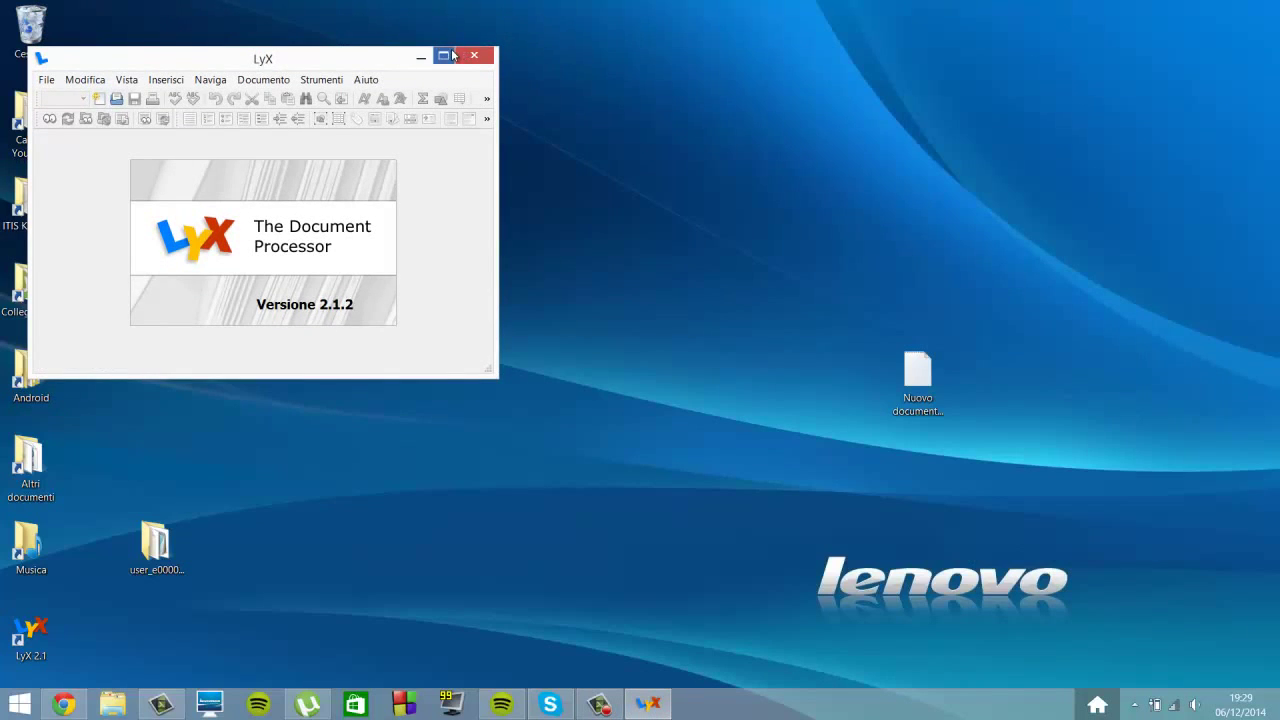
{"action": "left_click", "coordinate": [444, 56]}
Create a new blank LyX document.
{"action": "left_click", "coordinate": [14, 27]}
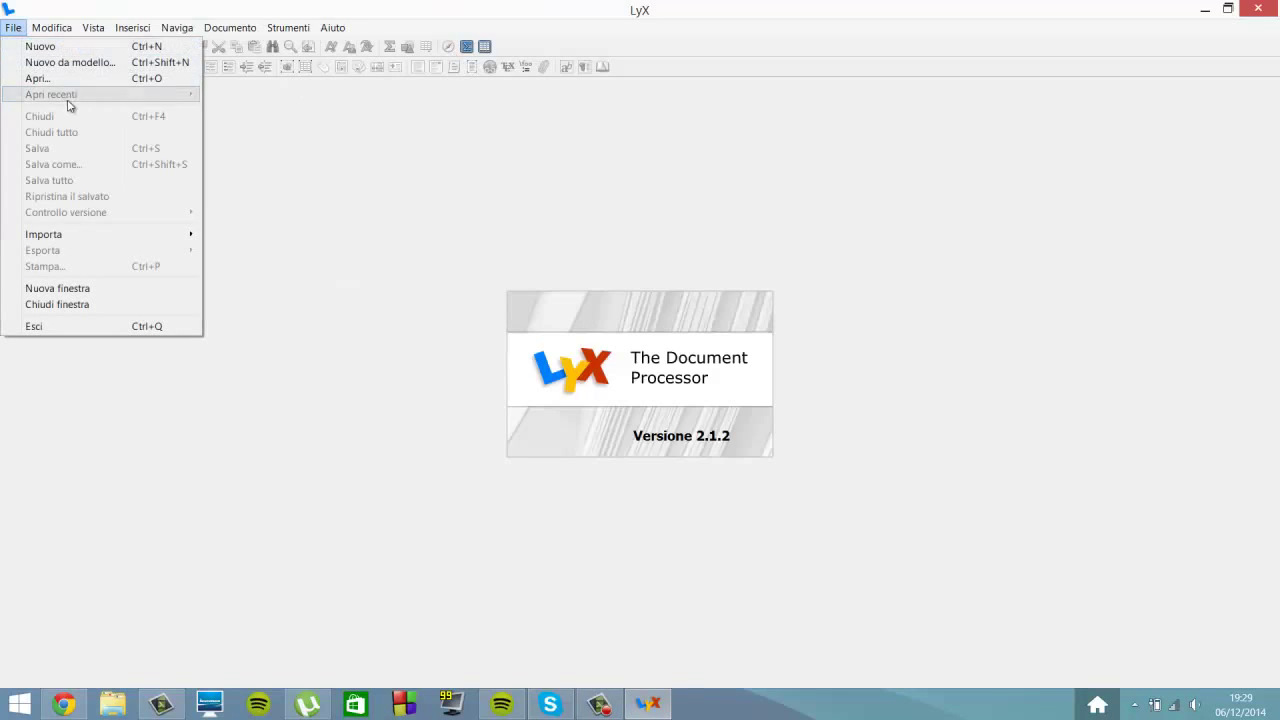
{"action": "mouse_move", "coordinate": [51, 27]}
{"action": "key", "text": "Escape"}
{"action": "left_click", "coordinate": [13, 27]}
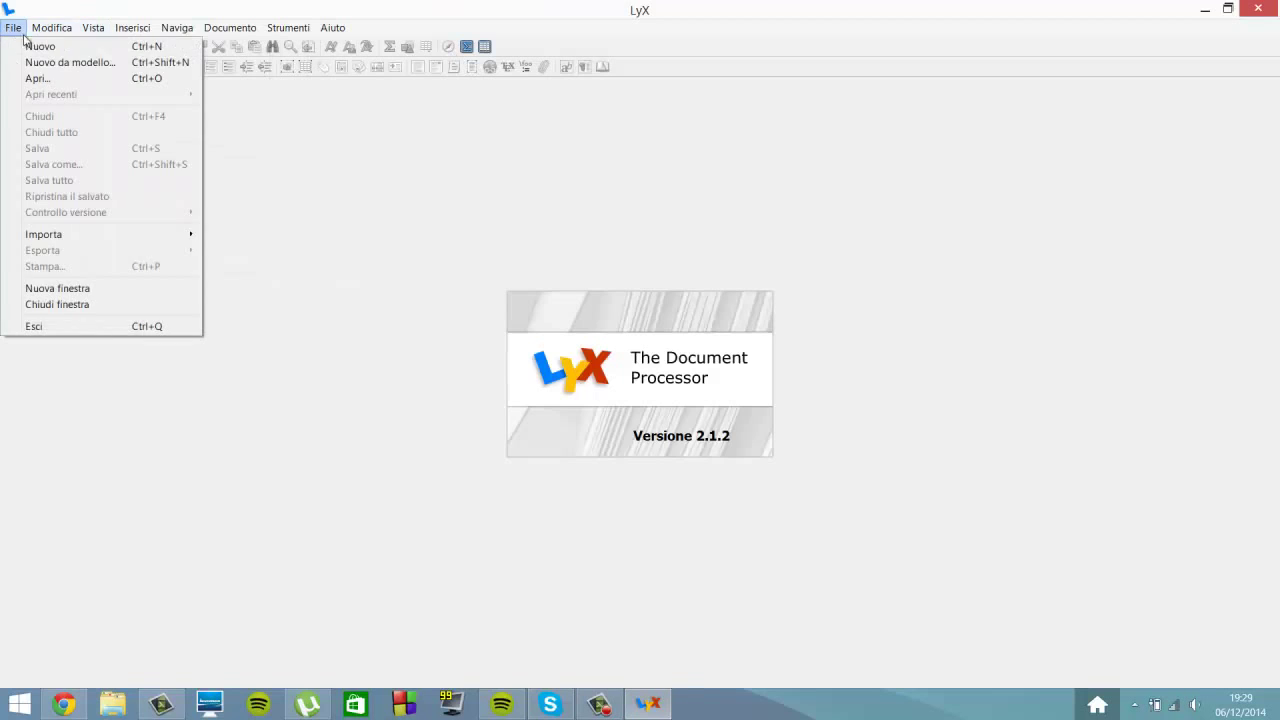
{"action": "left_click", "coordinate": [40, 45]}
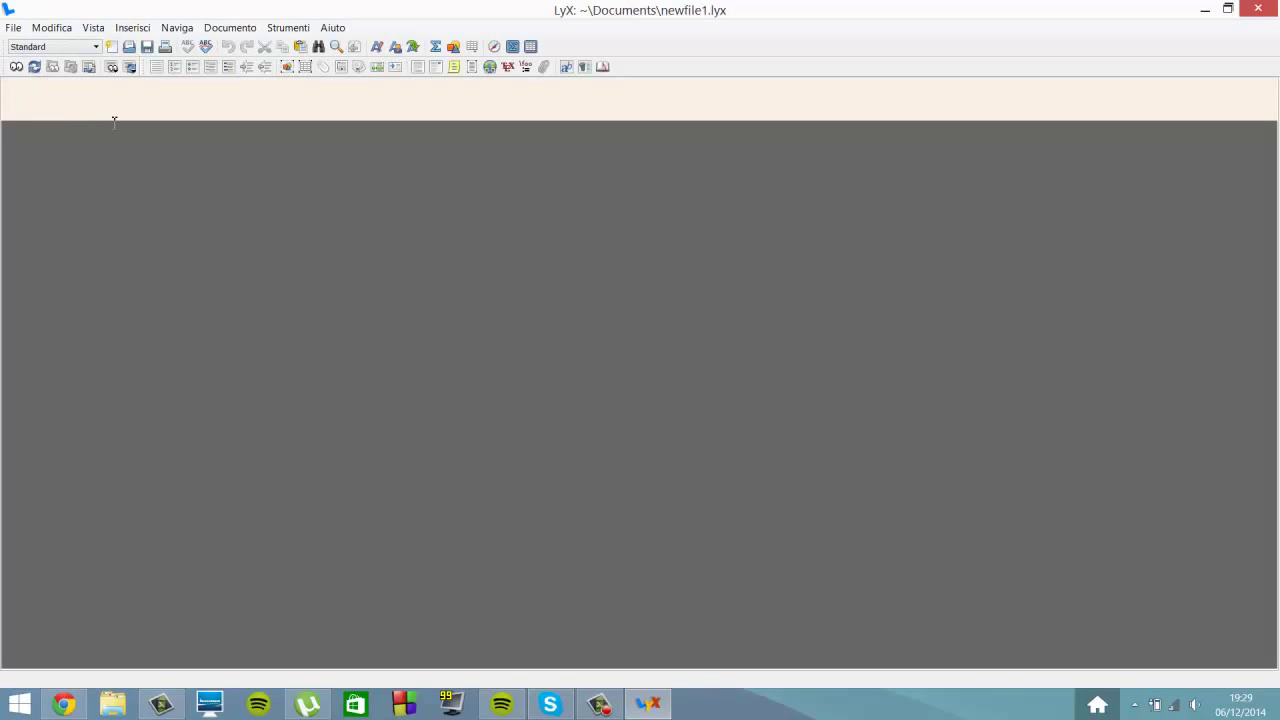
Set the first paragraph's environment to Titolo and enter "INTRODUZIONE CORSO LIX" as the document title.
{"action": "left_click", "coordinate": [51, 27]}
{"action": "left_click", "coordinate": [132, 27]}
{"action": "left_click", "coordinate": [54, 47]}
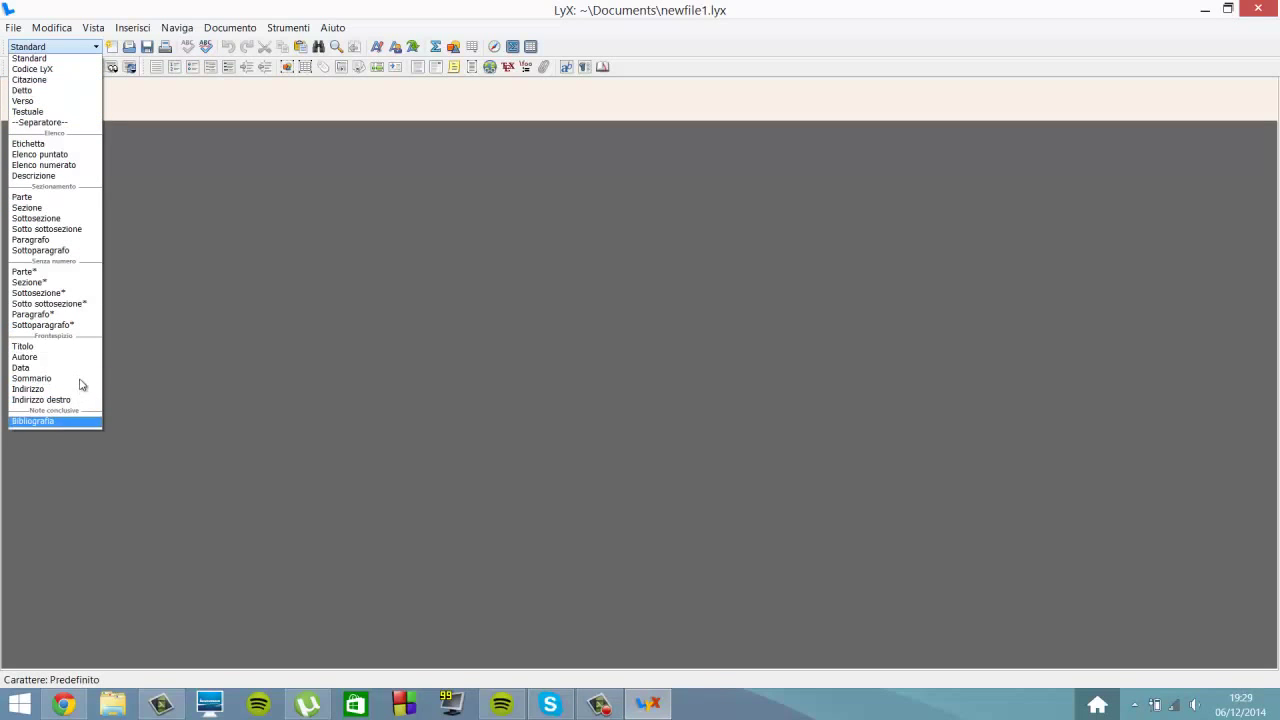
{"action": "left_click", "coordinate": [60, 346]}
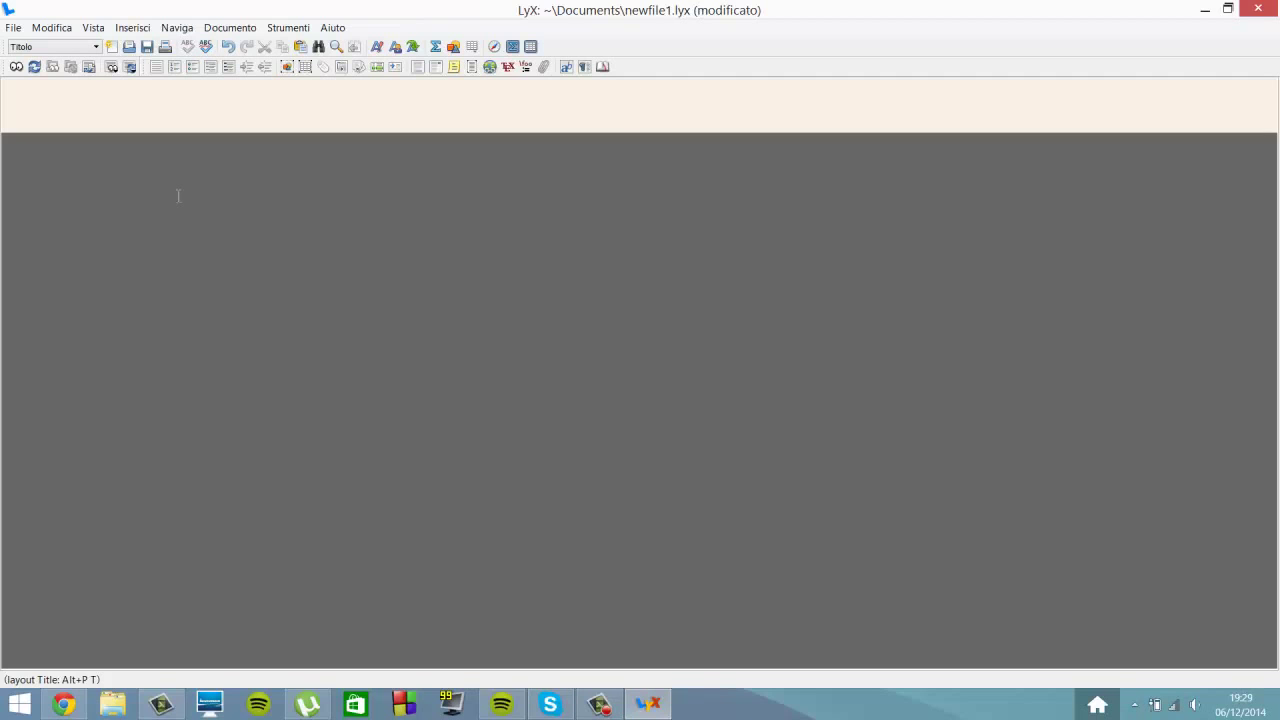
{"action": "key", "text": "alt"}
{"action": "type", "text": "INTR"}
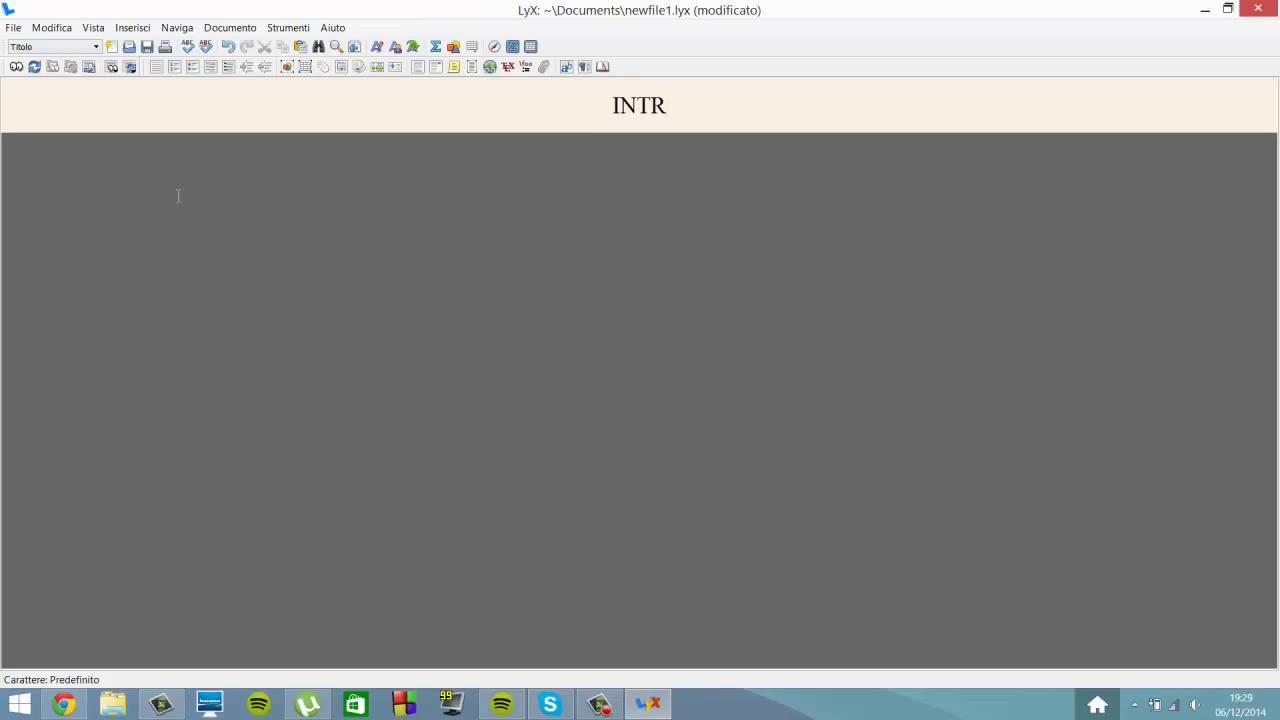
{"action": "type", "text": "ODUZIONE "}
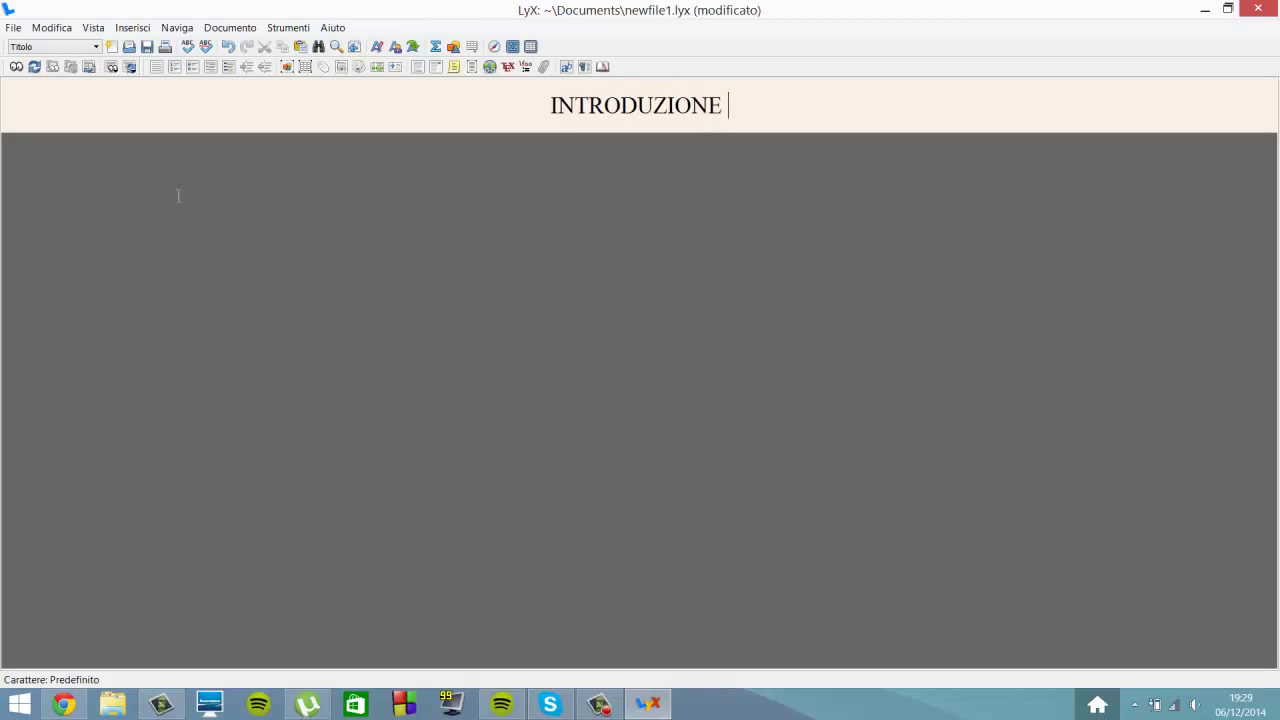
{"action": "type", "text": "CORSO LI"}
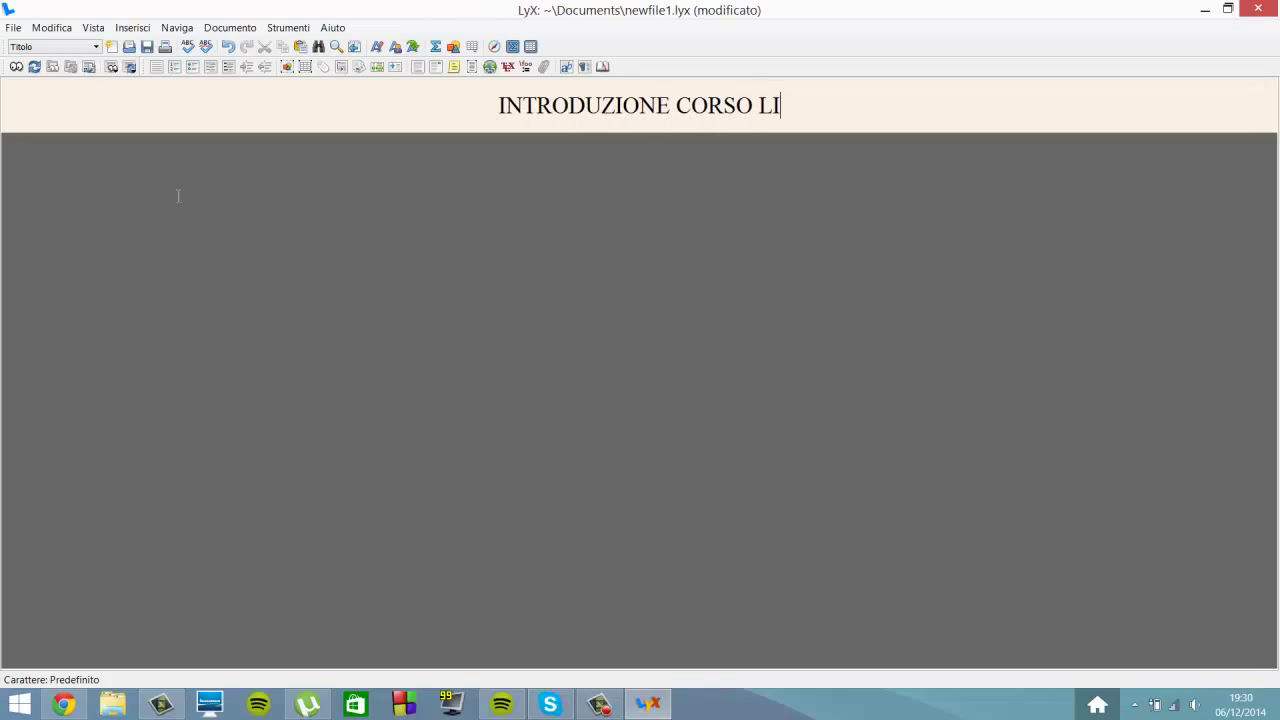
{"action": "type", "text": "X"}
Start a Standard paragraph below the title and enter the sample text "Sjhdssjkghsdklc".
{"action": "key", "text": "Return"}
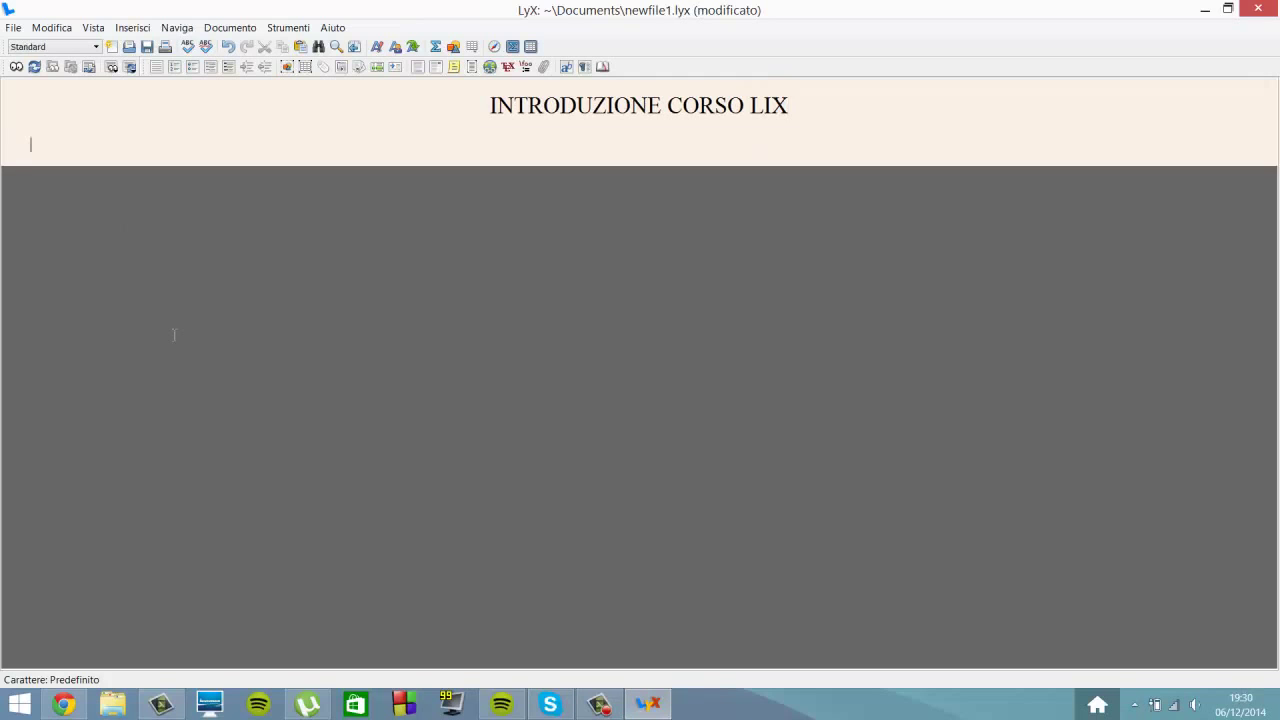
{"action": "key", "text": "Escape"}
{"action": "type", "text": "Sjhdssjkghsdklc"}
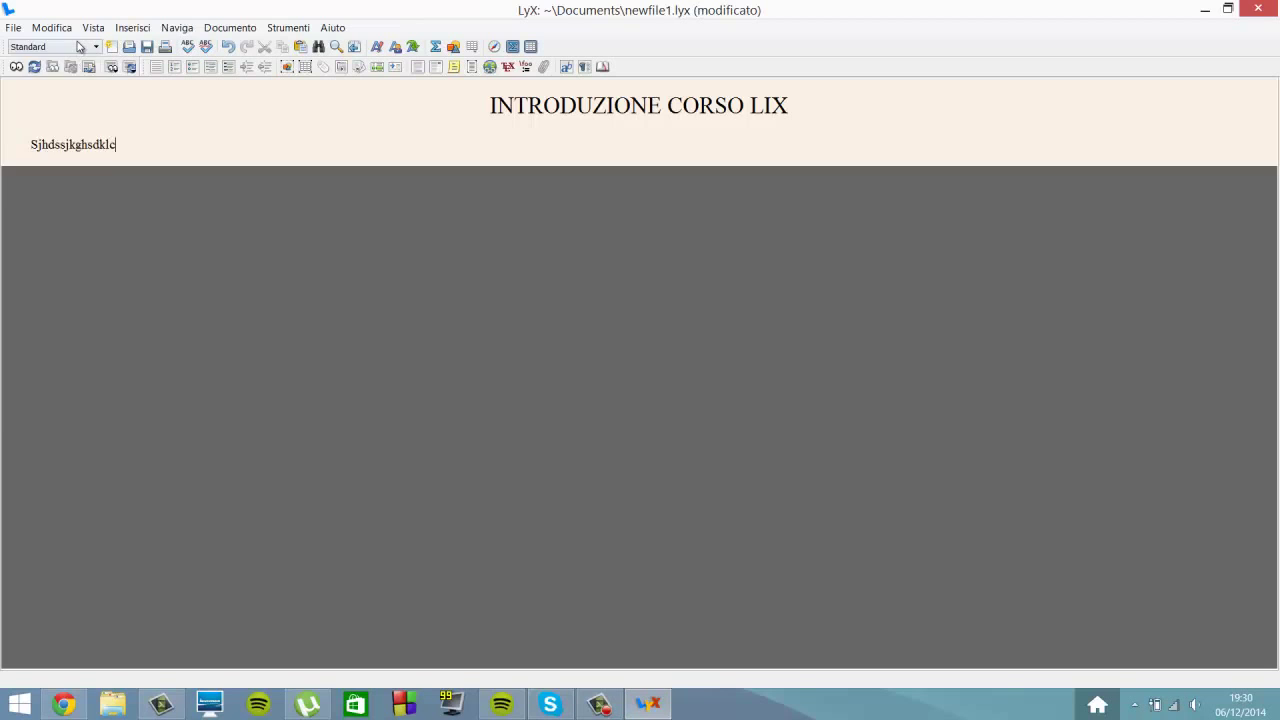
{"action": "left_click", "coordinate": [80, 46]}
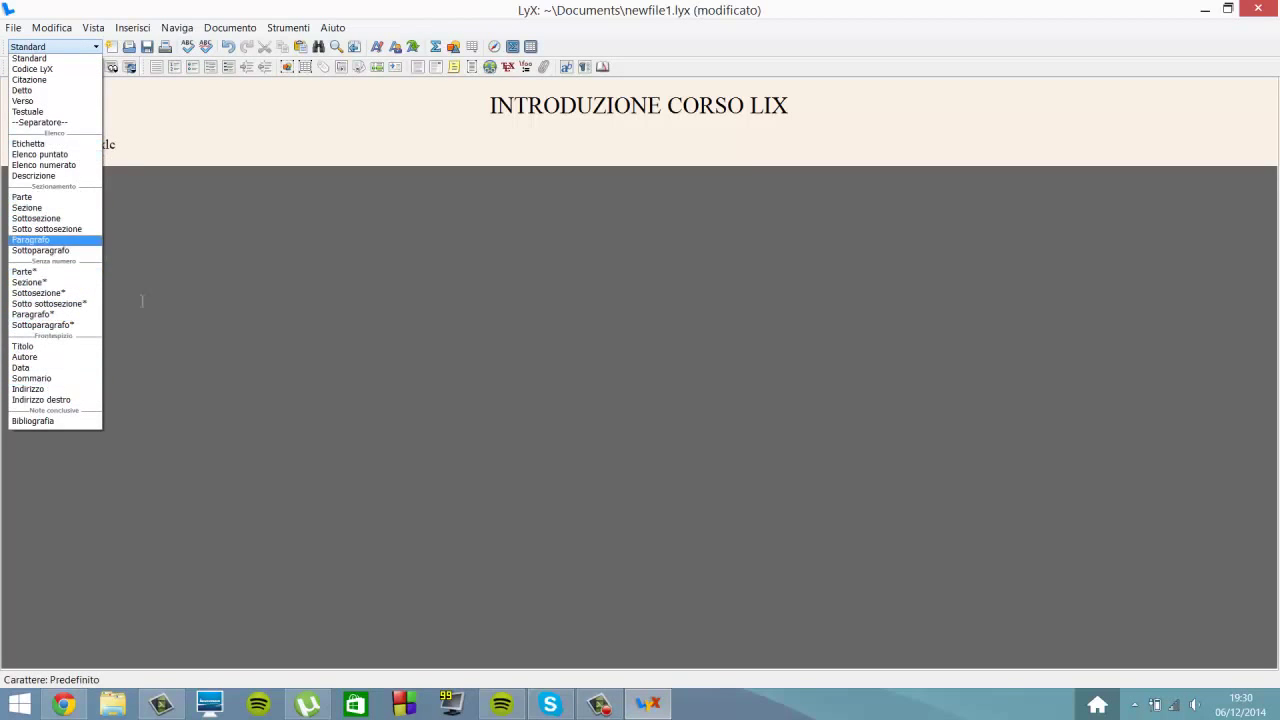
{"action": "left_click", "coordinate": [230, 300]}
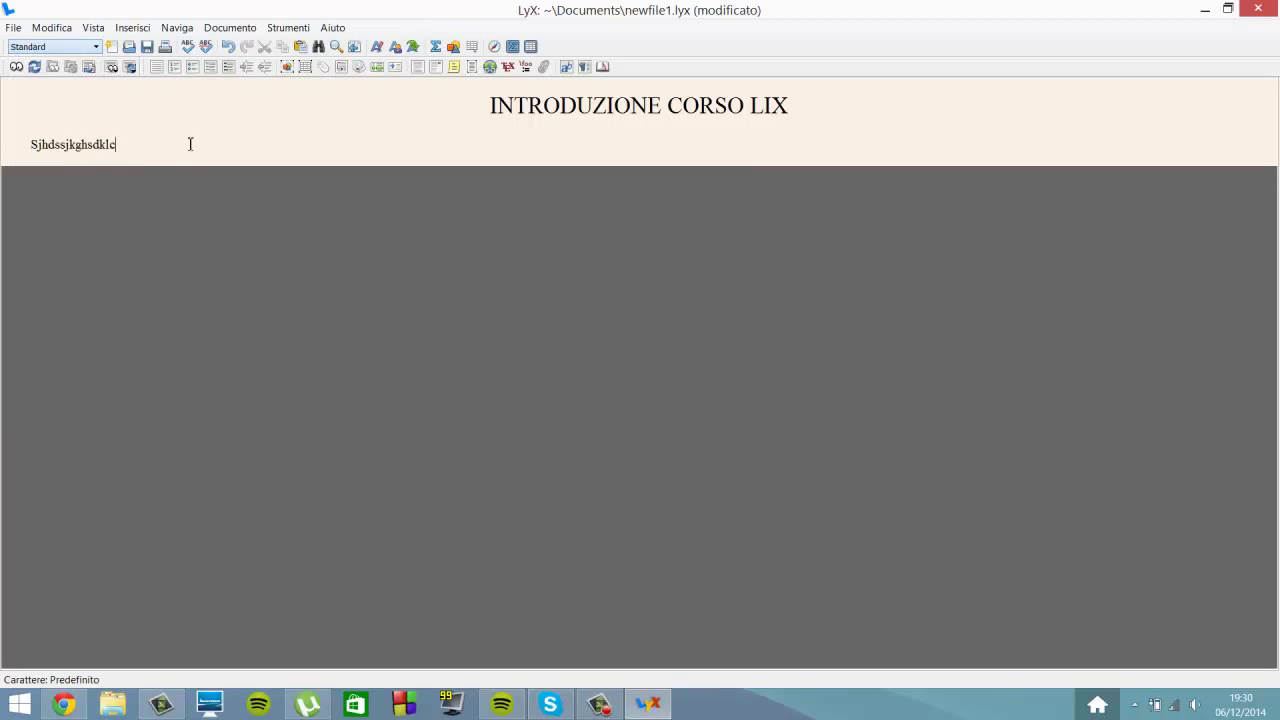
{"action": "left_click", "coordinate": [129, 49]}
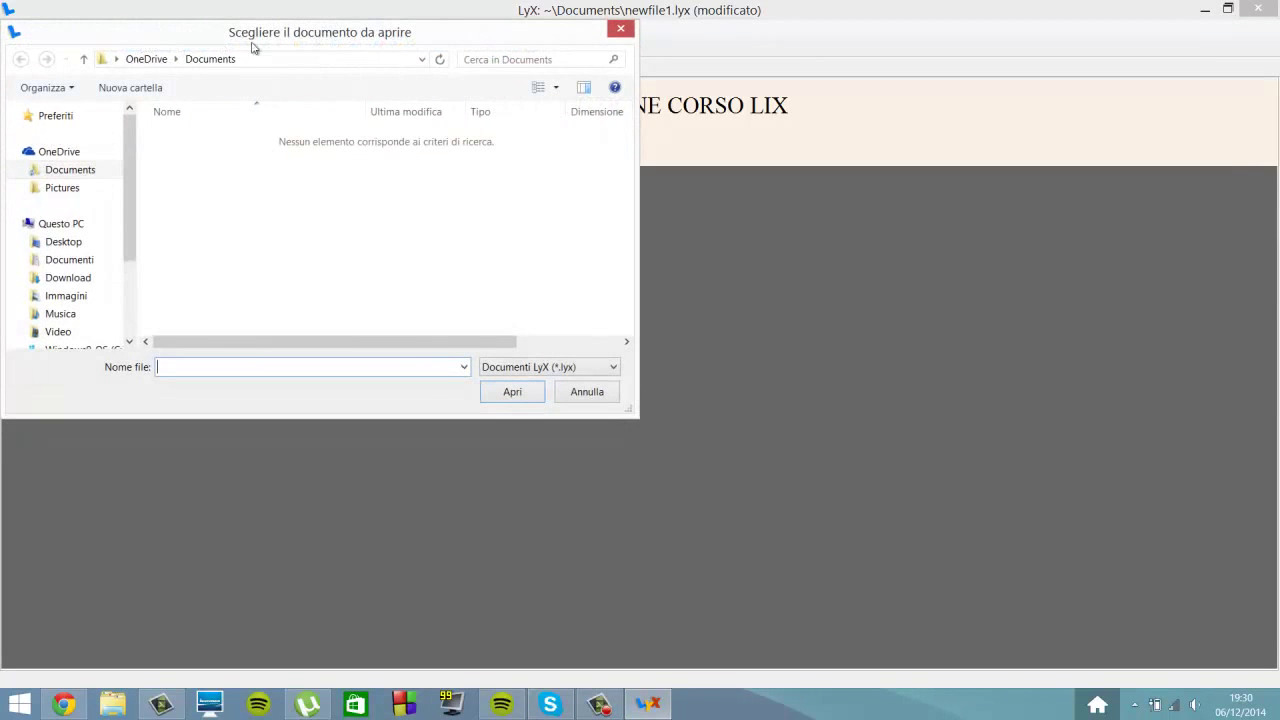
{"action": "left_click", "coordinate": [620, 28]}
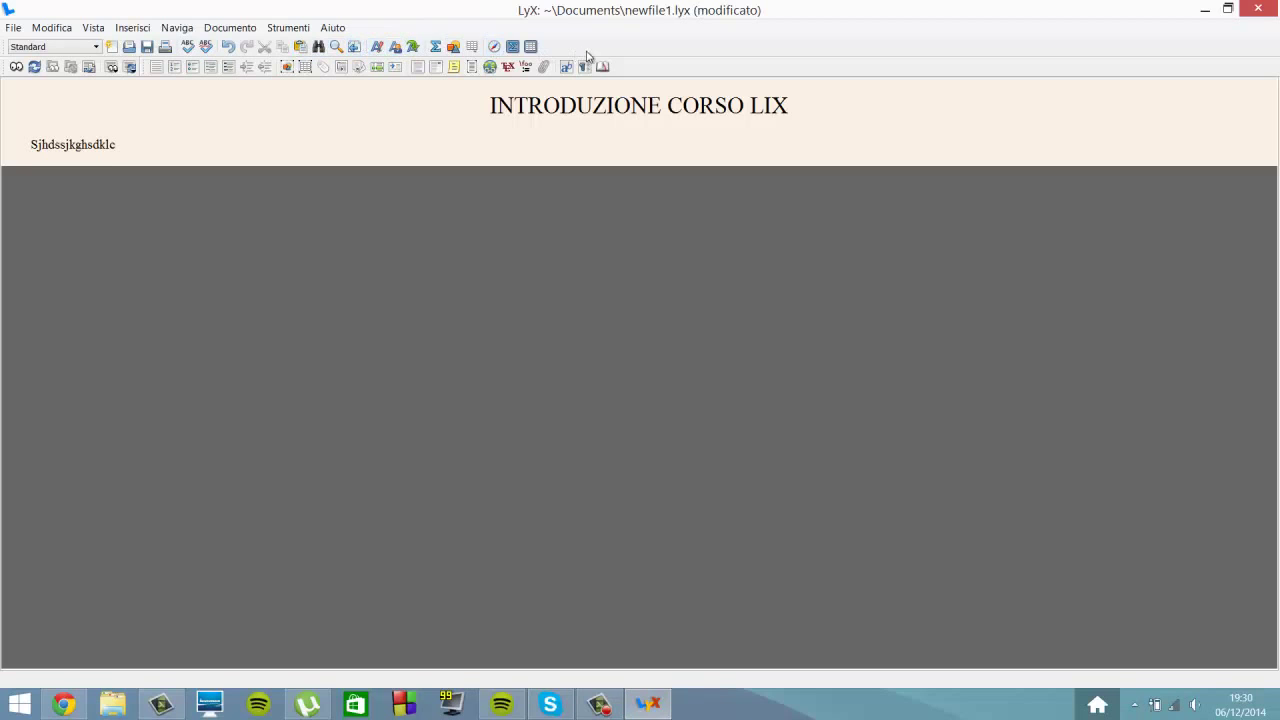
Insert an inline formula with the square root of 2 at the end of the sample text.
{"action": "left_click", "coordinate": [441, 50]}
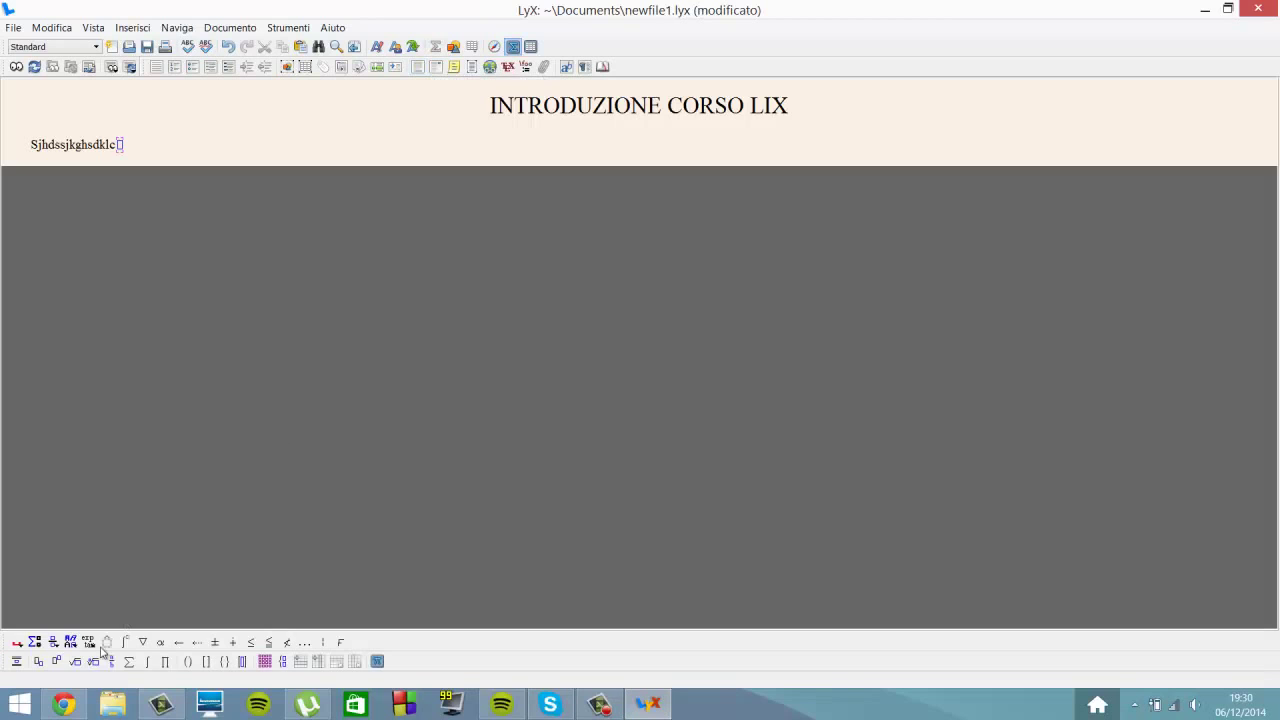
{"action": "left_click", "coordinate": [76, 662]}
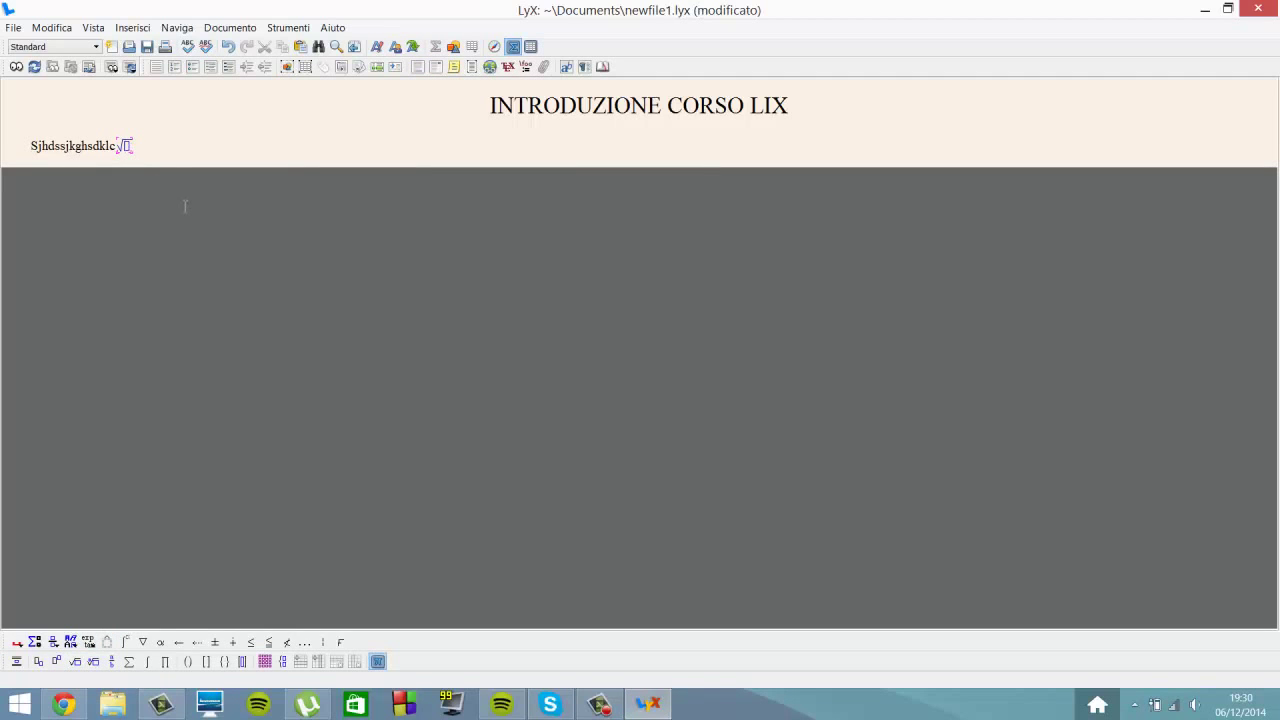
{"action": "type", "text": "2"}
{"action": "left_click", "coordinate": [171, 358]}
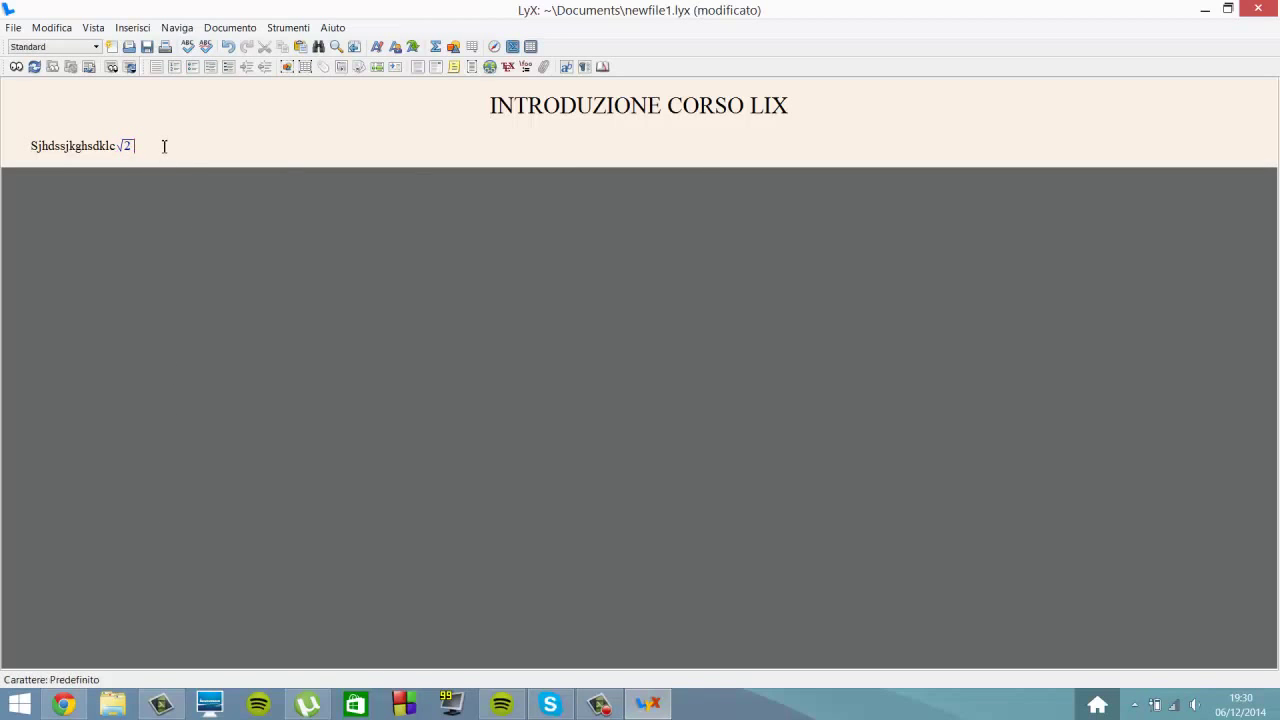
Add a space after the square root and insert a second inline formula containing an n-th root.
{"action": "key", "text": "space"}
{"action": "left_click", "coordinate": [435, 46]}
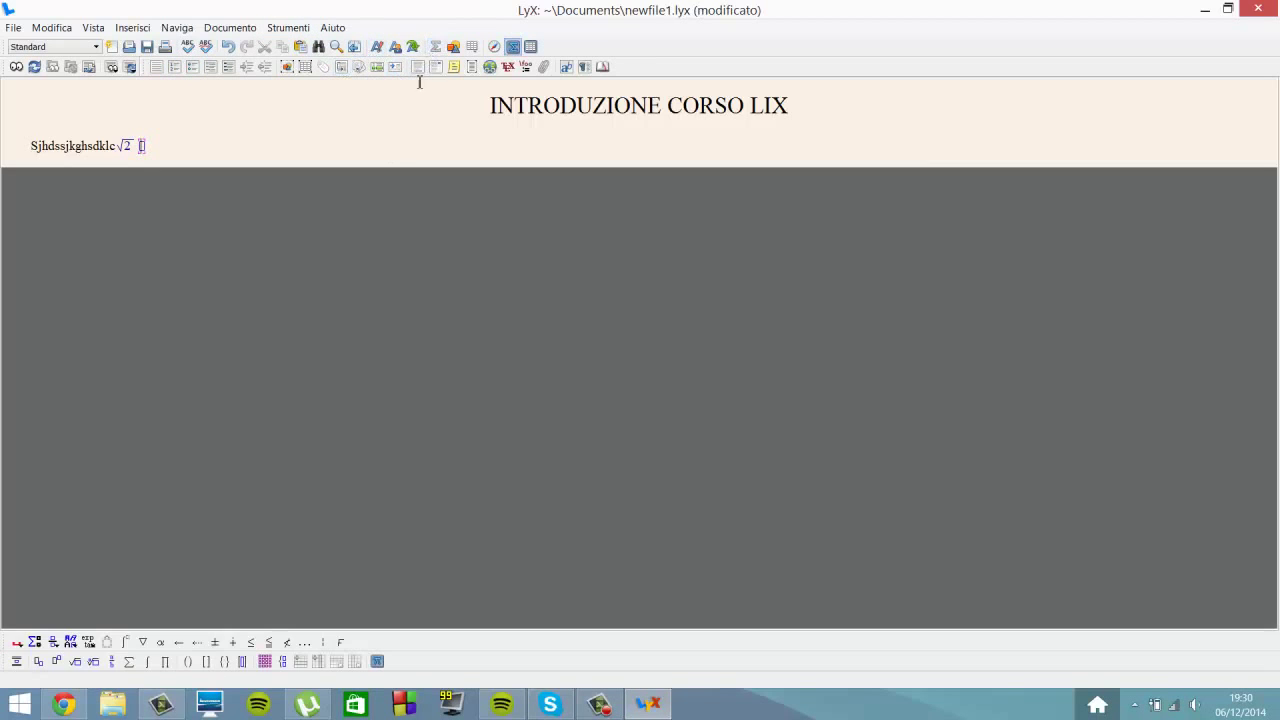
{"action": "left_click", "coordinate": [93, 662]}
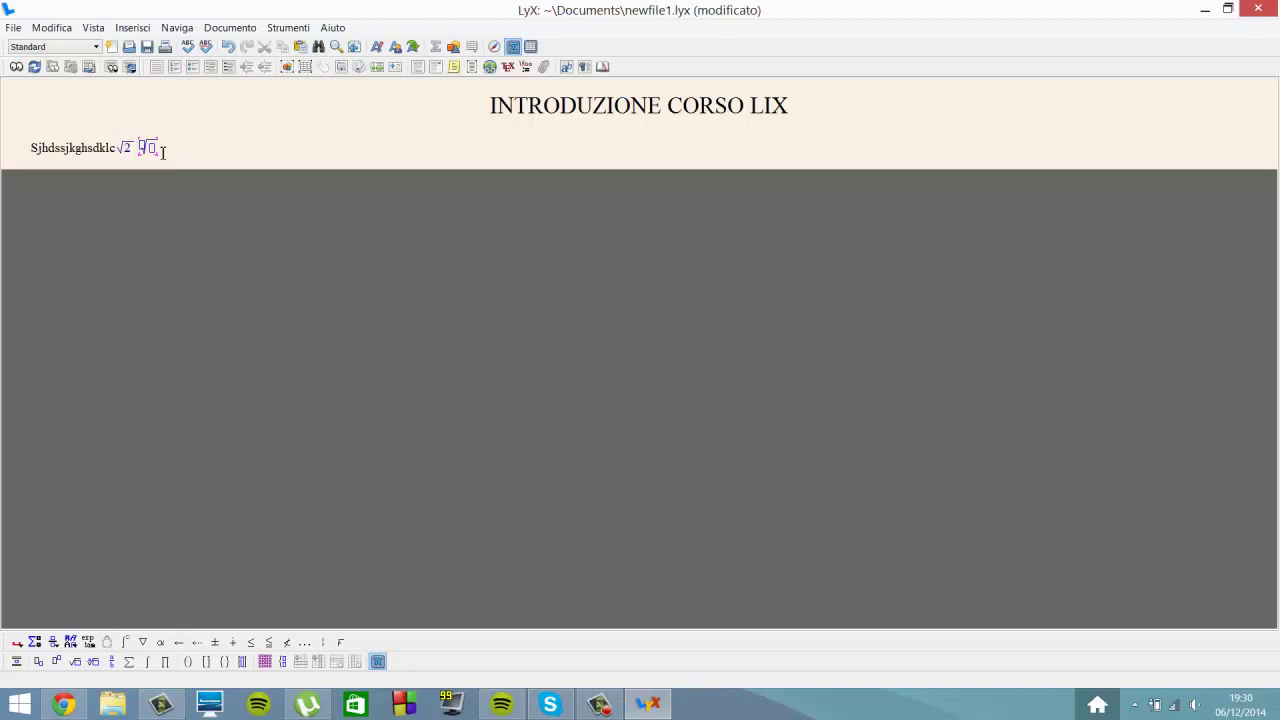